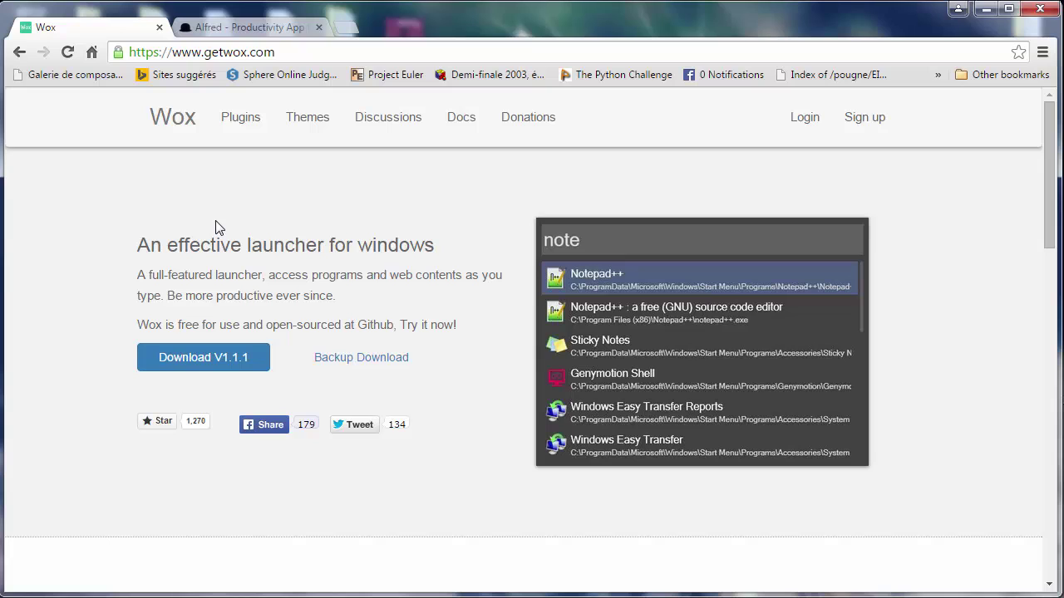
Calculate 35 * 656 in the Wox launcher and dismiss the launcher.
{"action": "key", "text": "alt+space"}
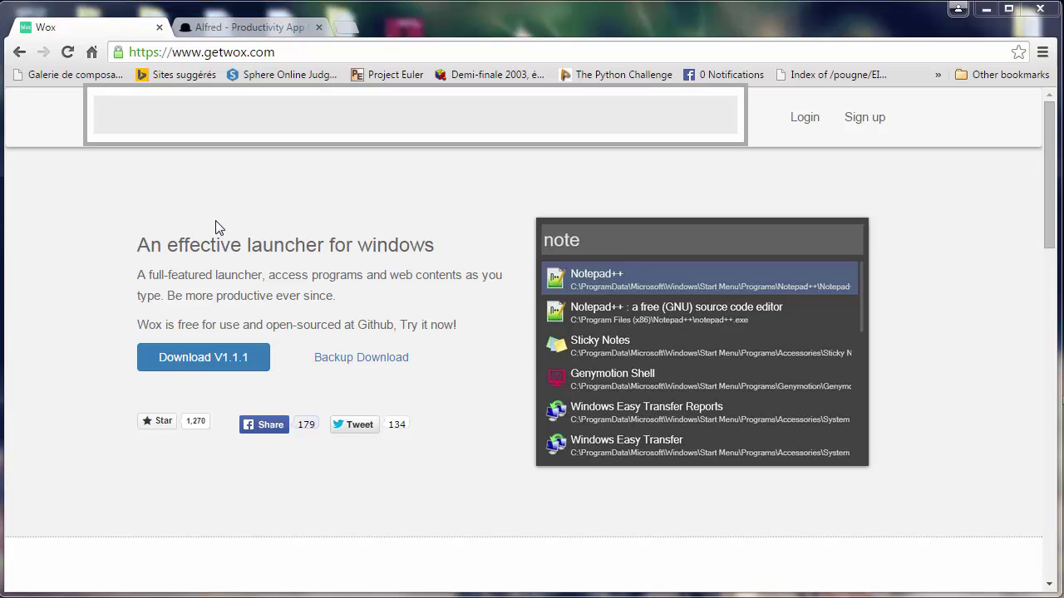
{"action": "type", "text": "35 "}
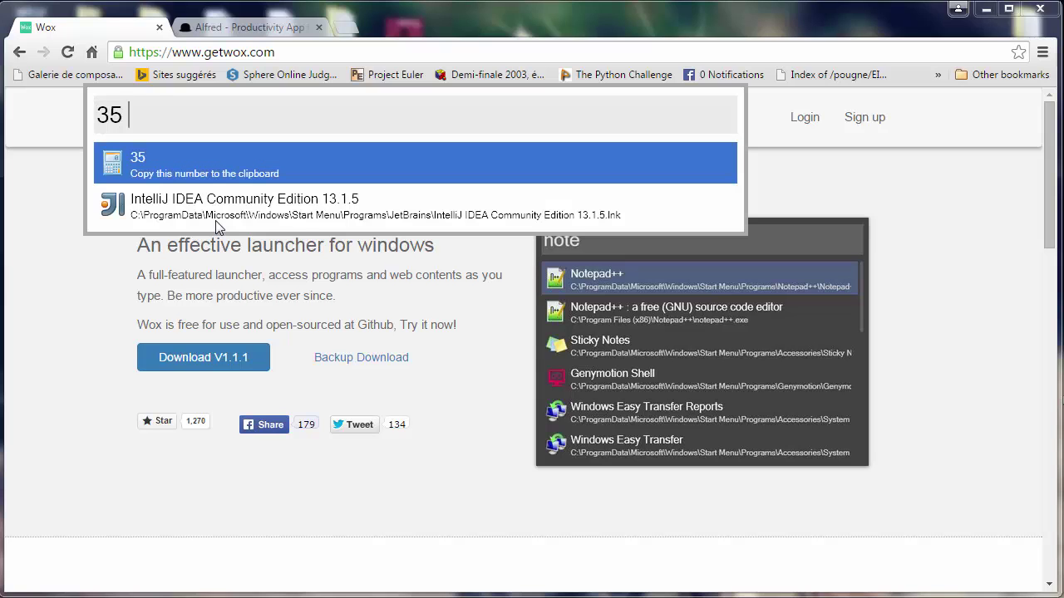
{"action": "type", "text": "* 656"}
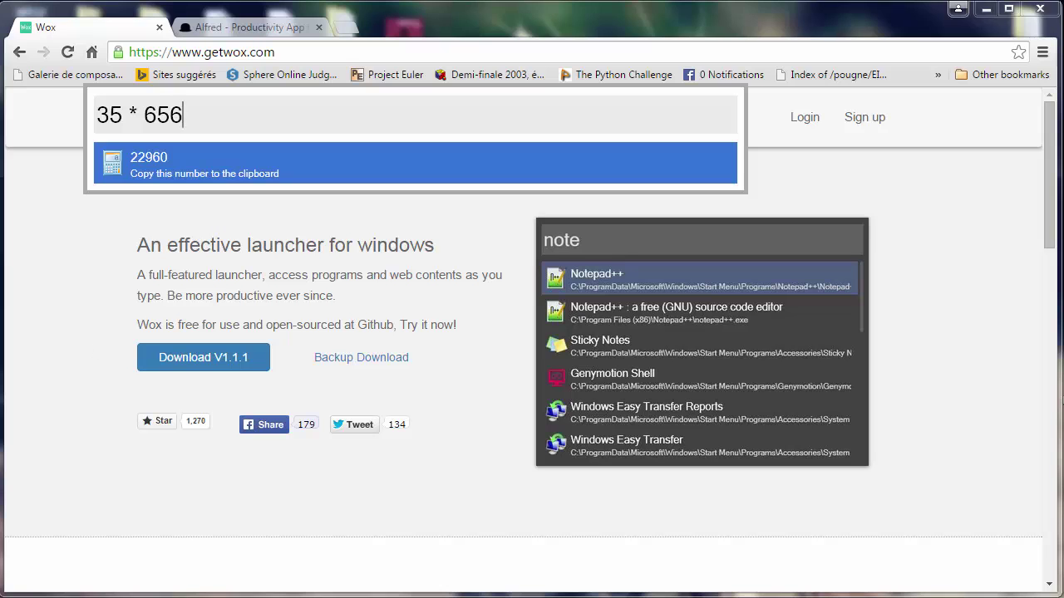
{"action": "key", "text": "super"}
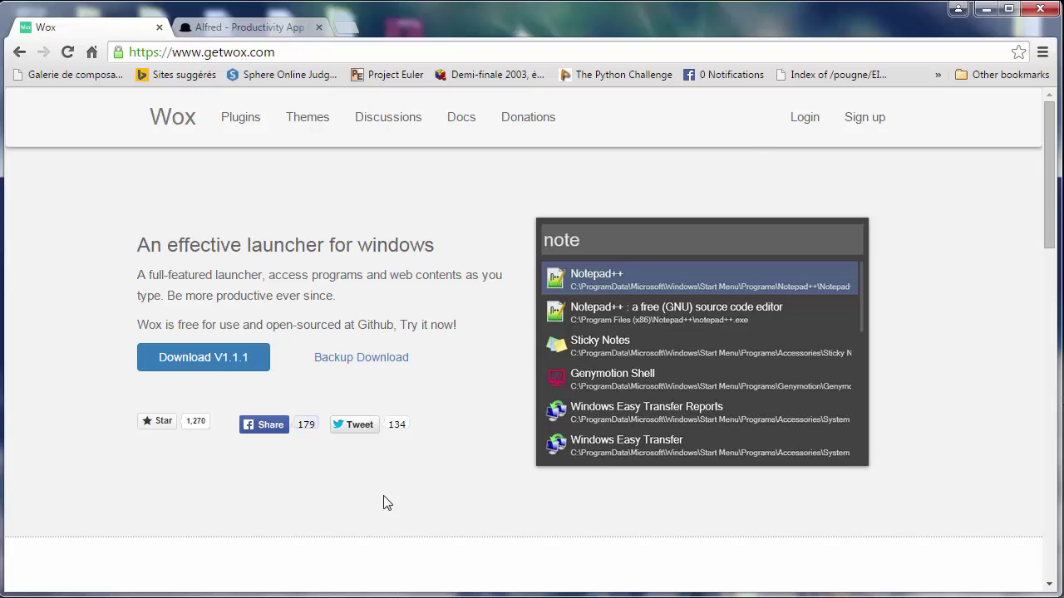
Calculate 45 * 56 in the Wox launcher and copy the result to the clipboard.
{"action": "key", "text": "alt+space"}
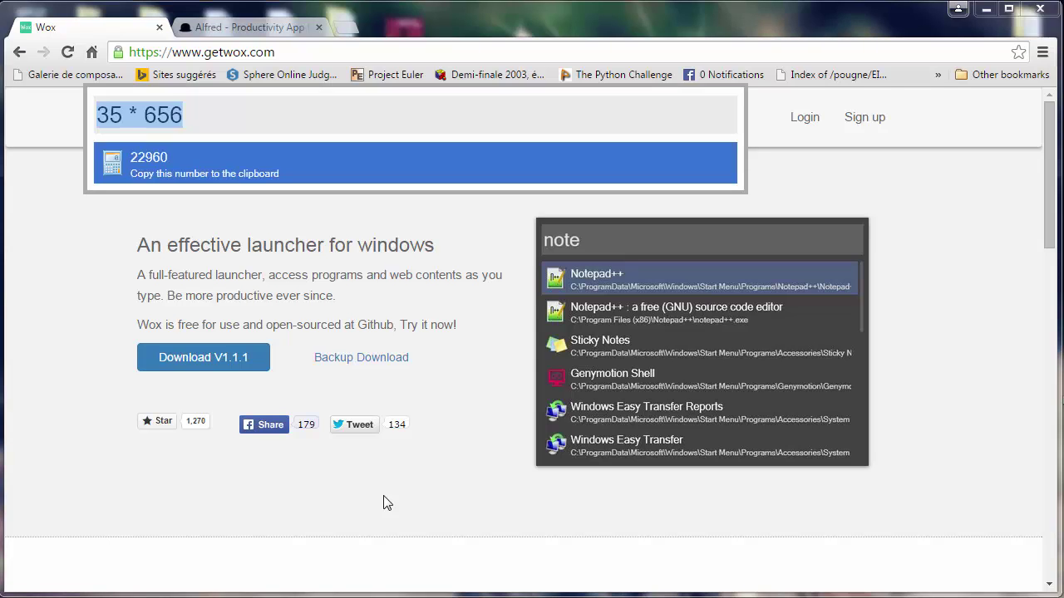
{"action": "key", "text": "BackSpace"}
{"action": "type", "text": "45 * 56"}
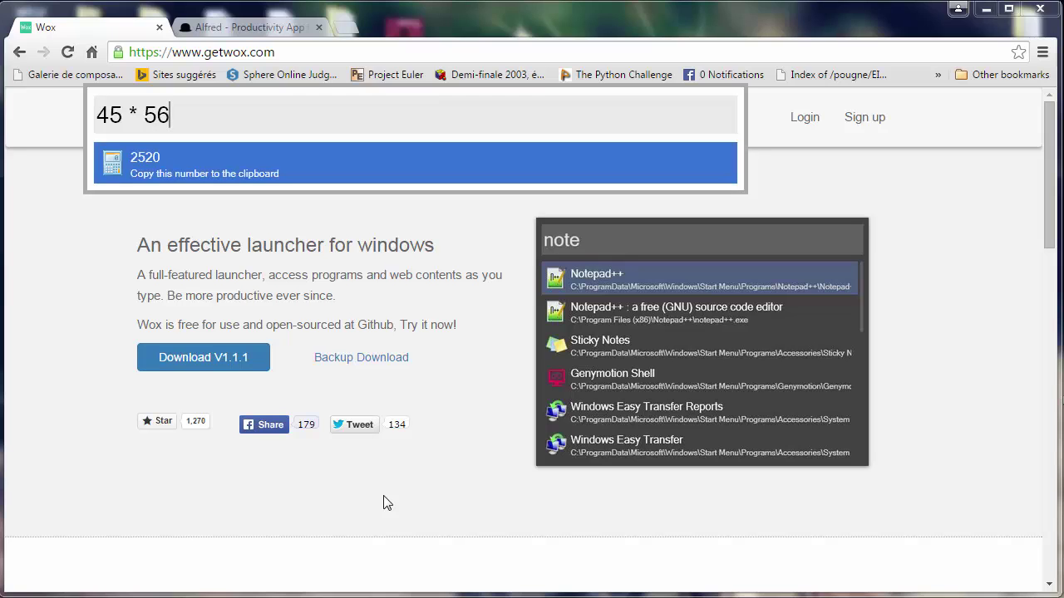
{"action": "key", "text": "Return"}
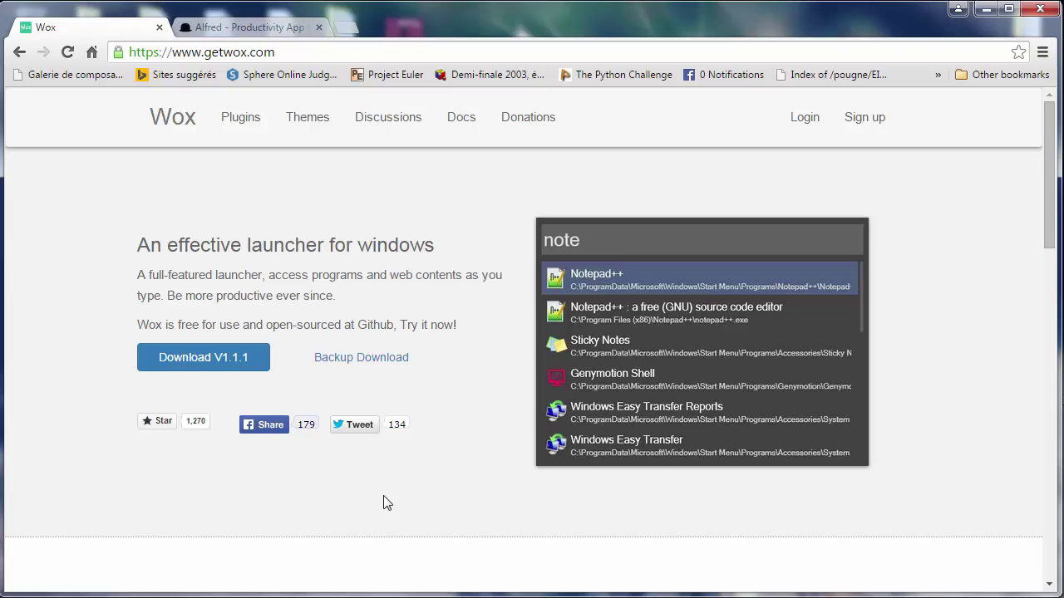
Run a Google search for "teachers du net" from the Wox launcher.
{"action": "key", "text": "alt+space"}
{"action": "type", "text": "g te"}
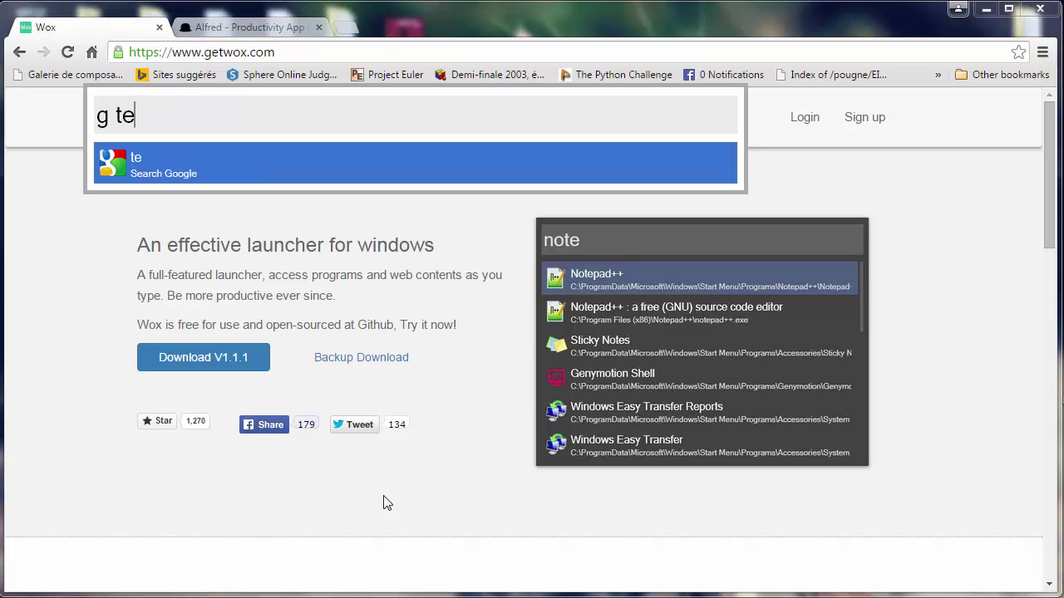
{"action": "type", "text": "achers du net"}
{"action": "key", "text": "Return"}
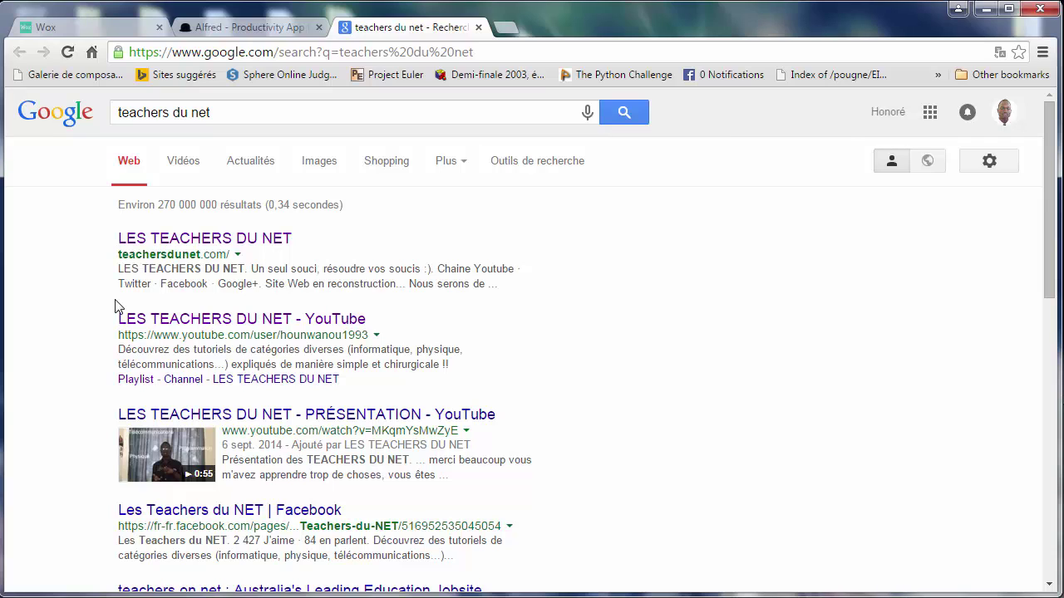
Look up "einstein" on Wikipedia from the Wox launcher using the wiki keyword.
{"action": "key", "text": "alt+space"}
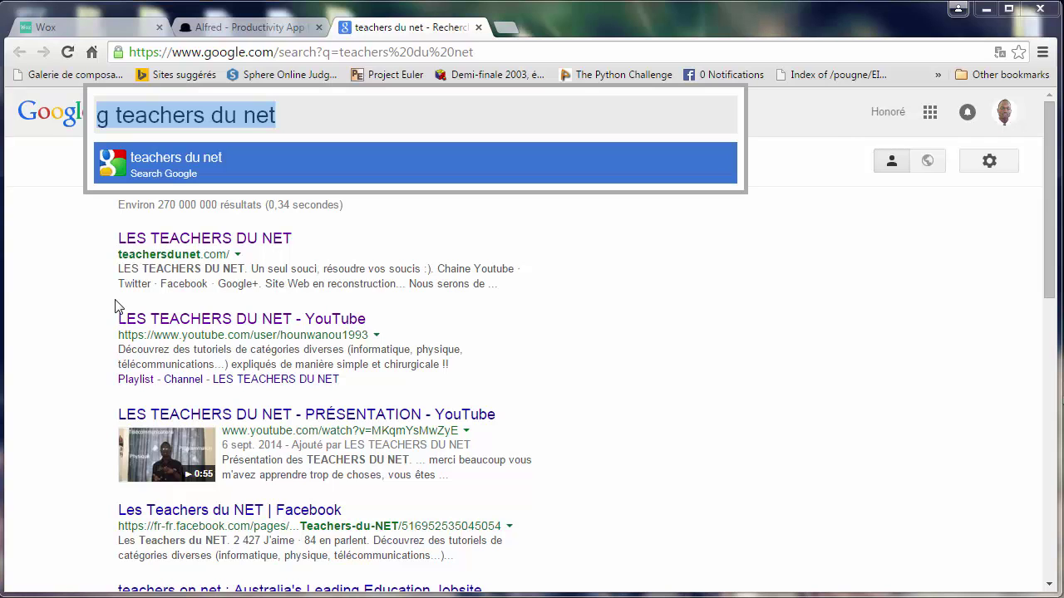
{"action": "type", "text": "wik"}
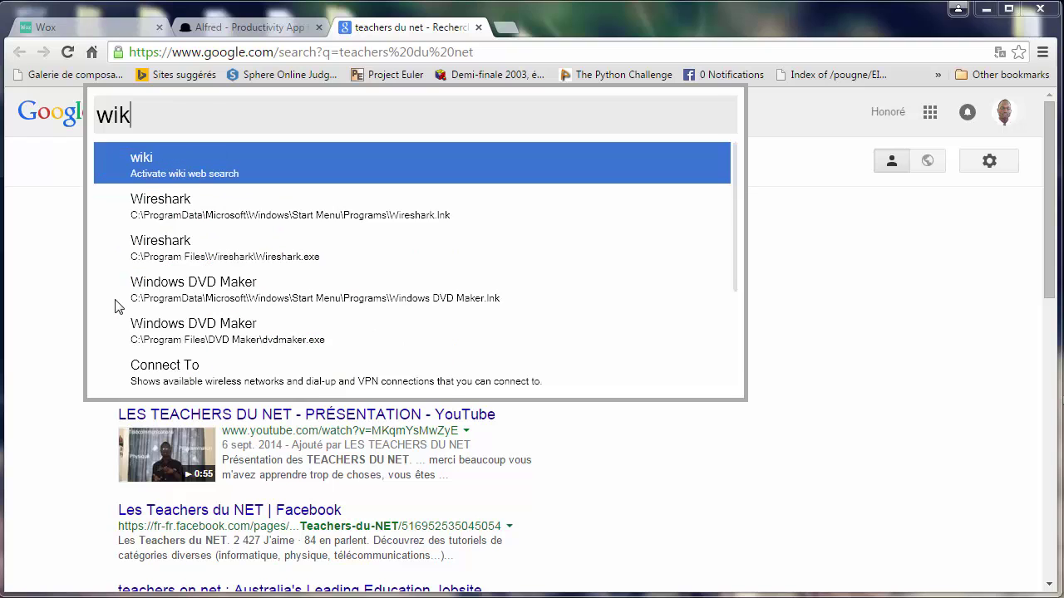
{"action": "type", "text": "i eisn"}
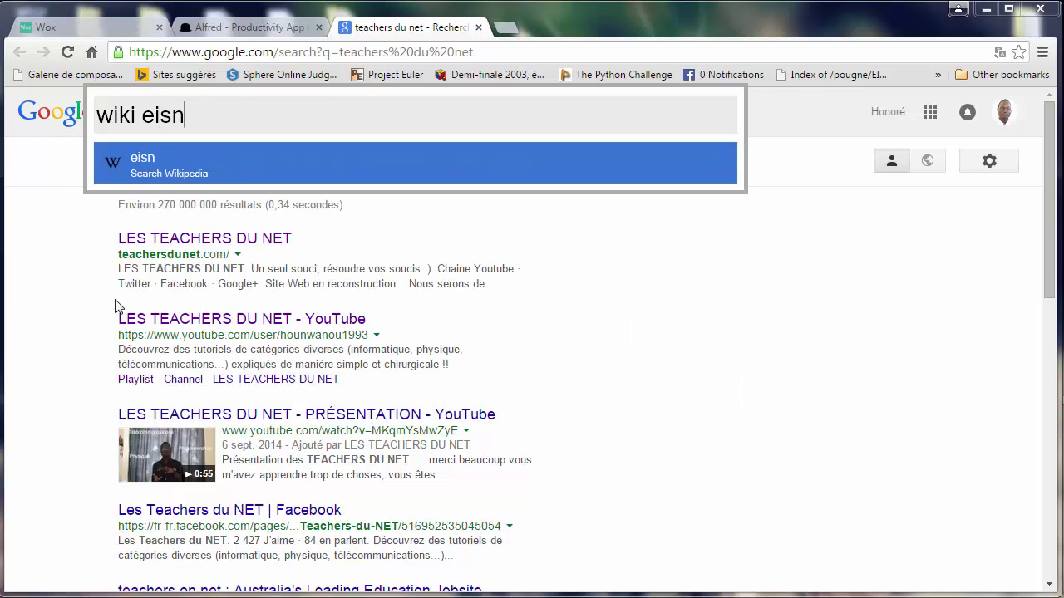
{"action": "key", "text": "BackSpace"}
{"action": "key", "text": "BackSpace"}
{"action": "type", "text": "nstein"}
{"action": "key", "text": "Return"}
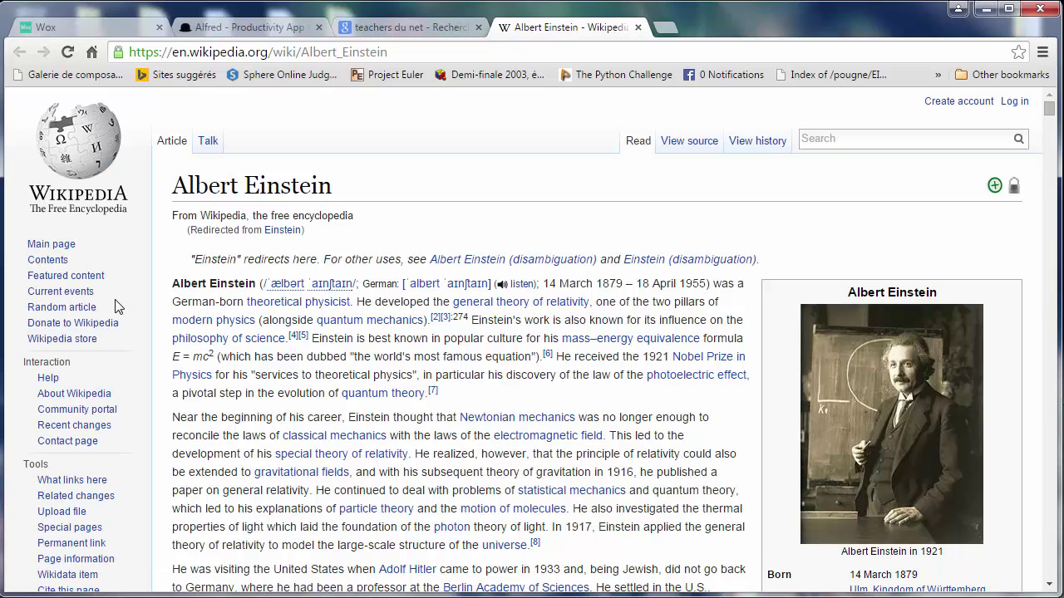
Launch Sublime Text from the Wox launcher by searching for "subl".
{"action": "key", "text": "alt+space"}
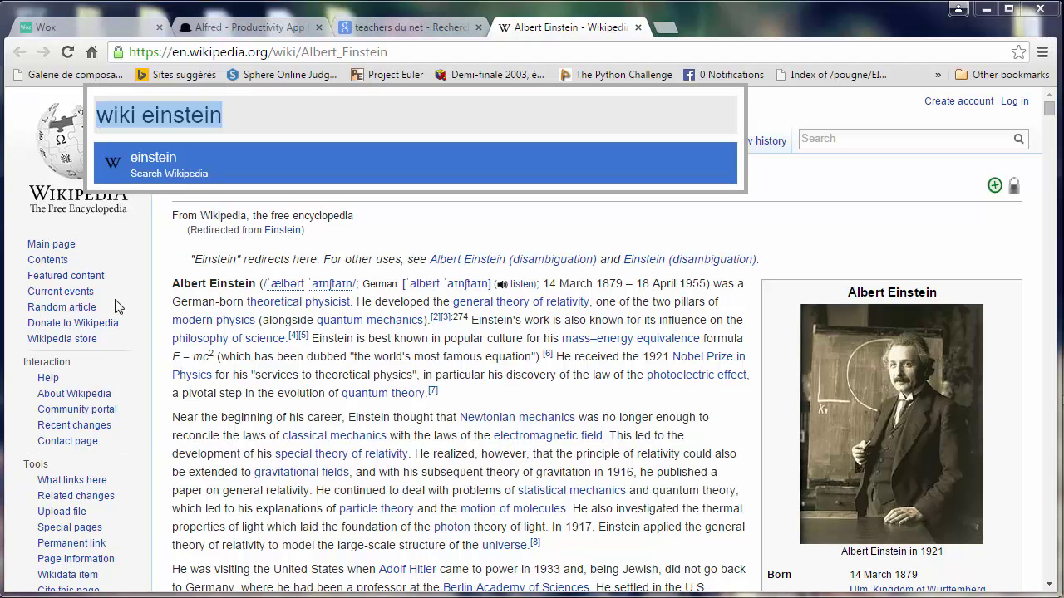
{"action": "type", "text": "subl"}
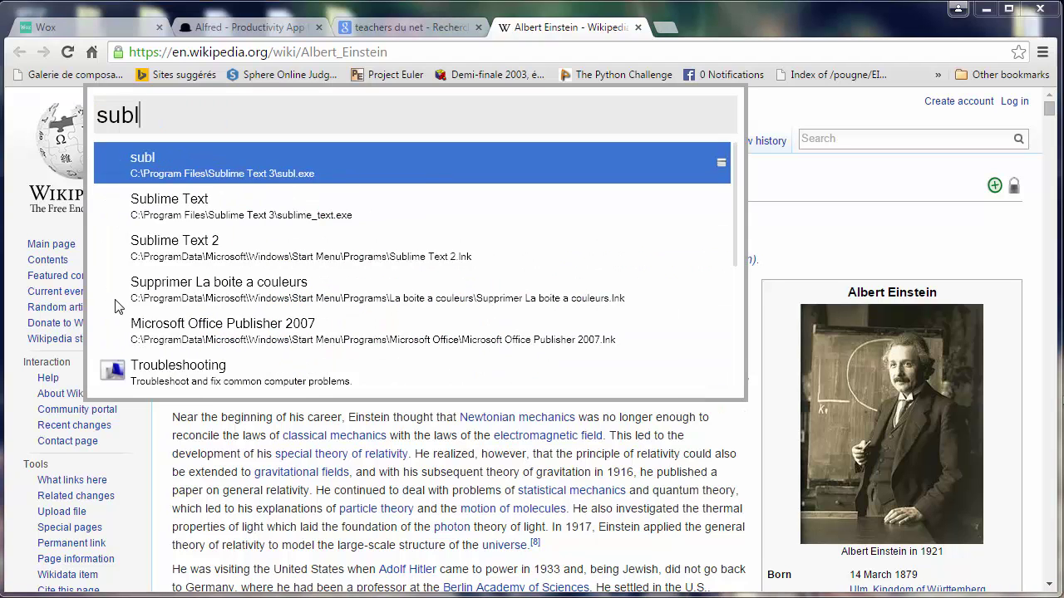
{"action": "key", "text": "Return"}
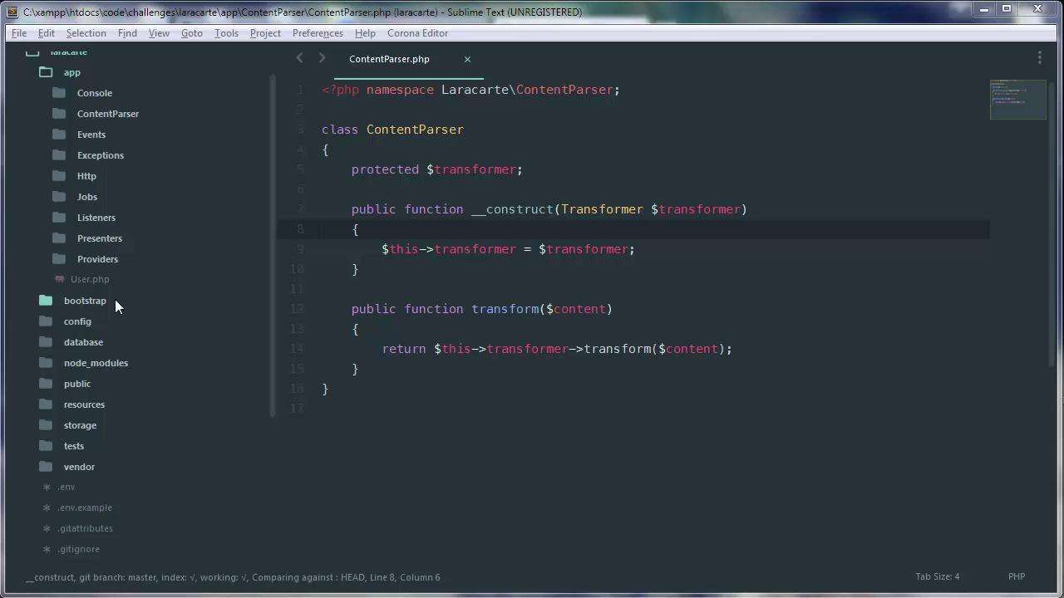
Run a Google search for "git" from the Wox launcher.
{"action": "key", "text": "alt+space"}
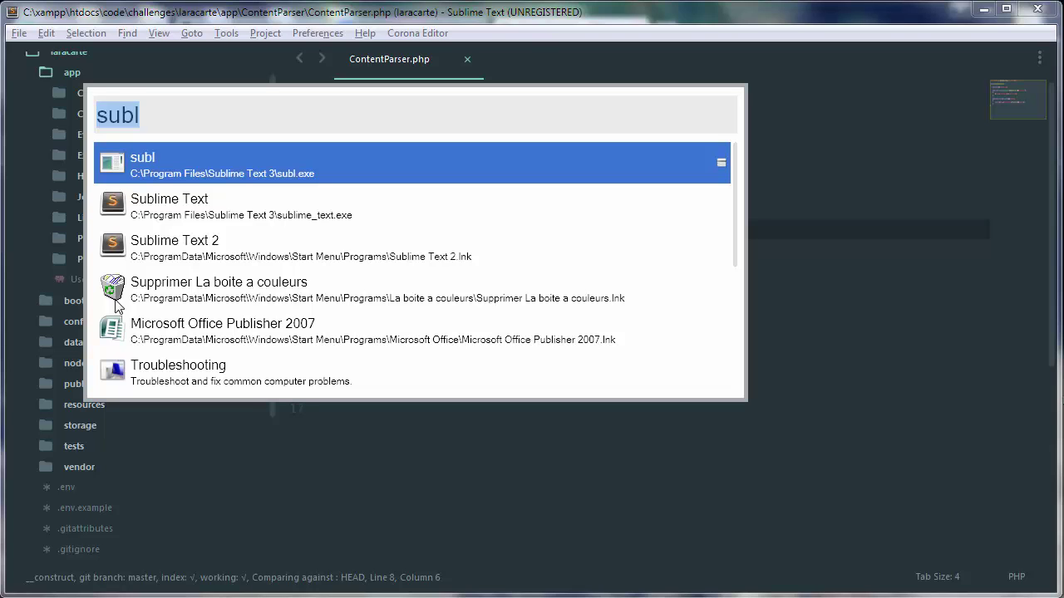
{"action": "type", "text": "git"}
{"action": "key", "text": "BackSpace"}
{"action": "key", "text": "BackSpace"}
{"action": "key", "text": "BackSpace"}
{"action": "type", "text": "g git"}
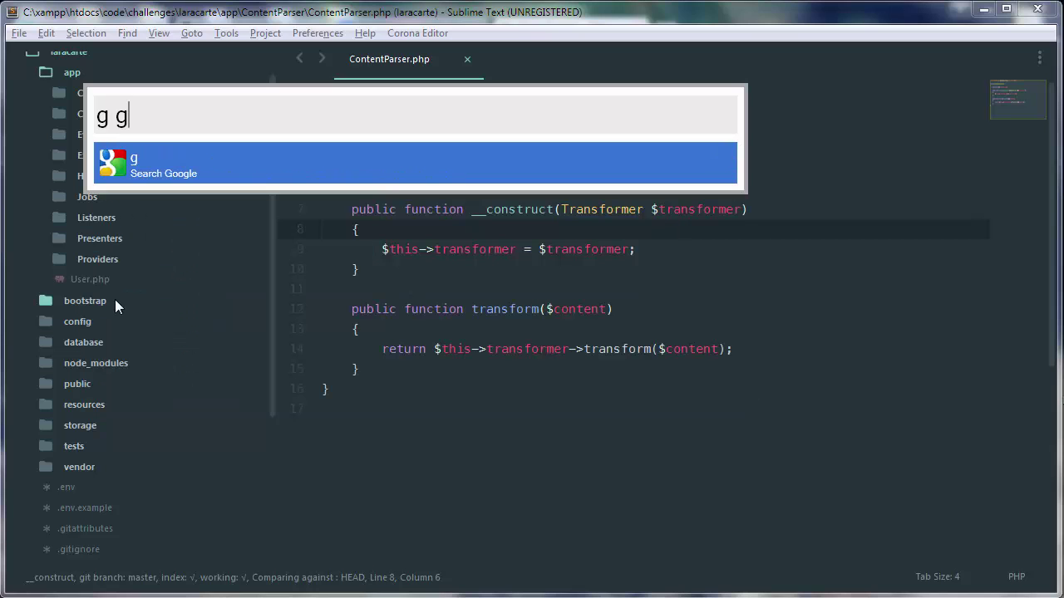
{"action": "key", "text": "Return"}
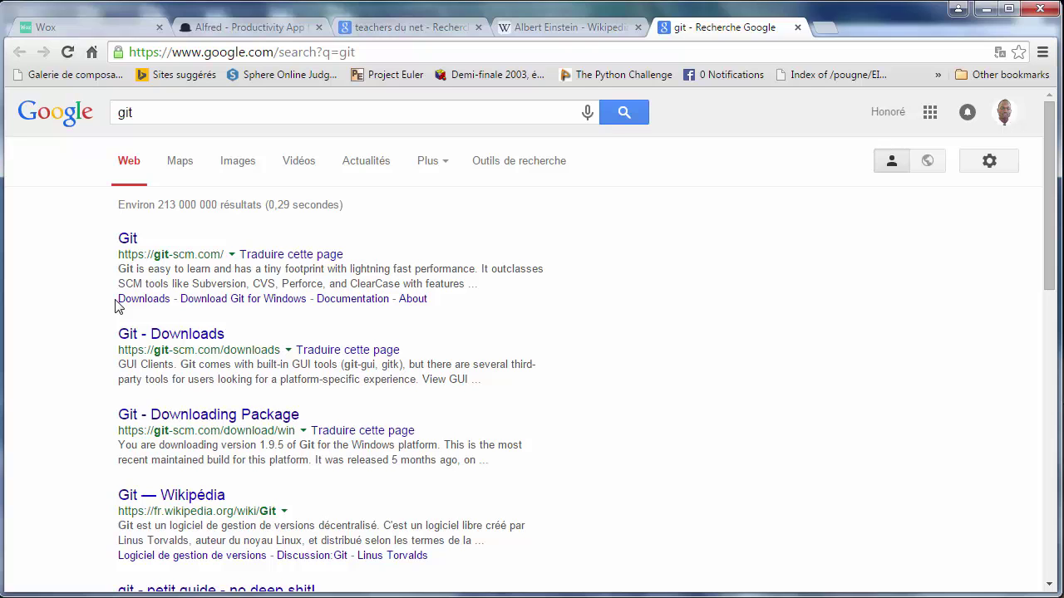
Open the website yahoo.fr from the Wox launcher.
{"action": "key", "text": "alt+space"}
{"action": "type", "text": "yahoo"}
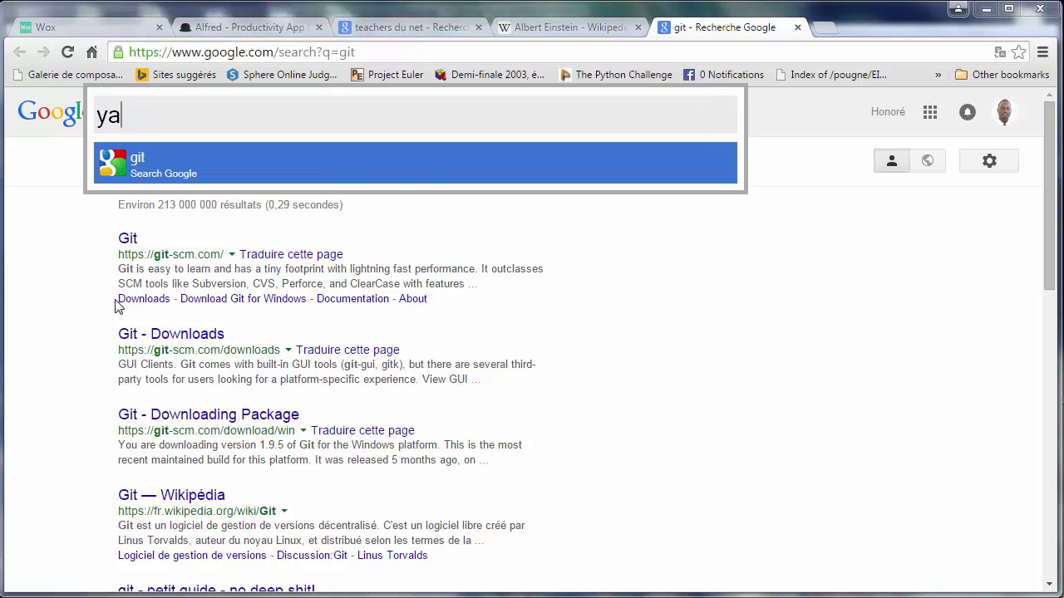
{"action": "type", "text": ".fr"}
{"action": "key", "text": "Return"}
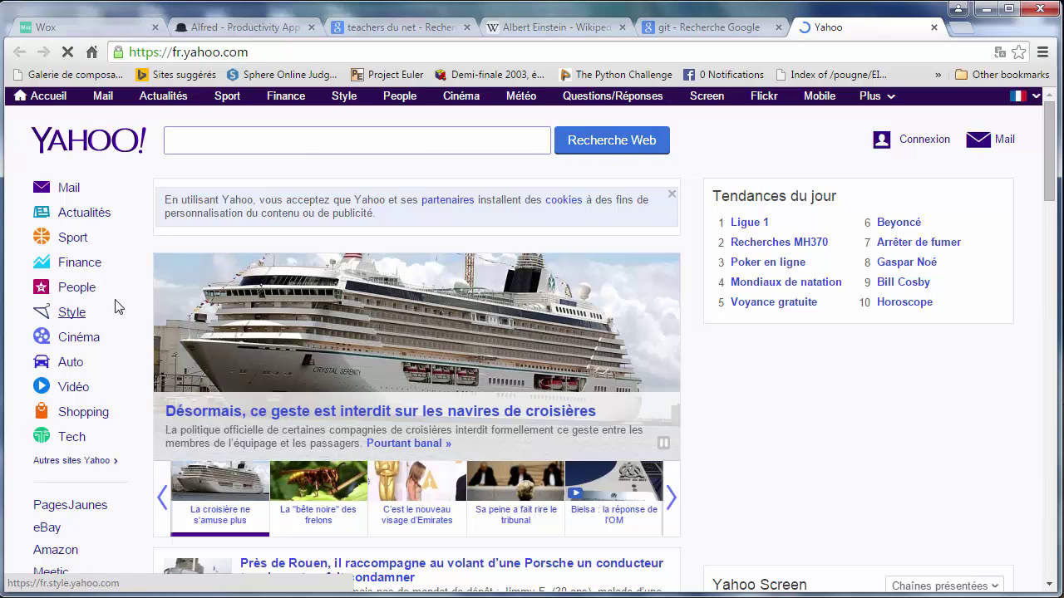
{"action": "key", "text": "super"}
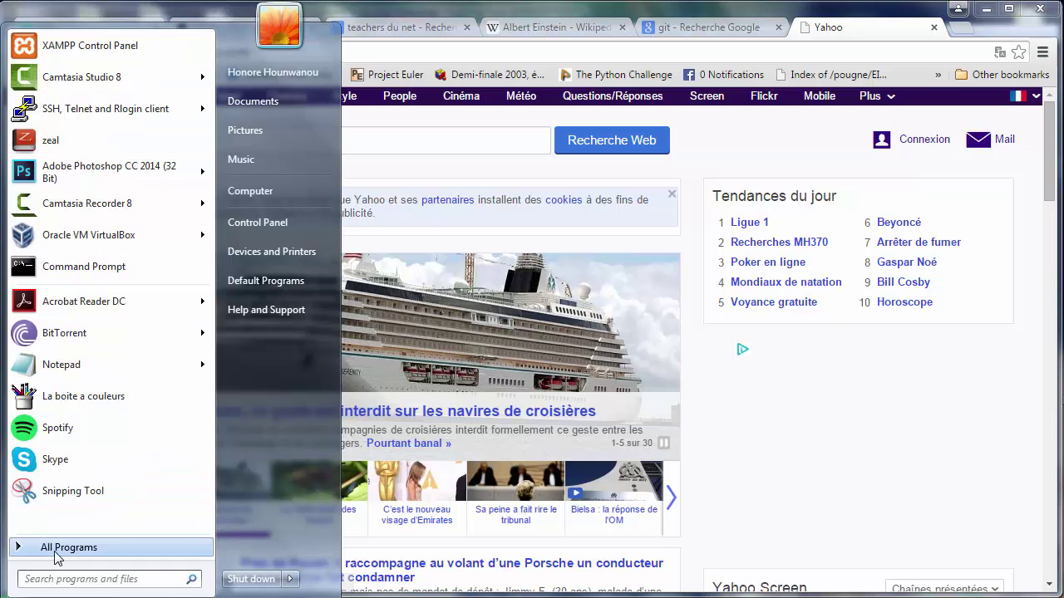
{"action": "key", "text": "super"}
Browse to c:\xampp\htdocs\code\ in the Wox launcher and open that directory in Windows Explorer.
{"action": "key", "text": "alt+space"}
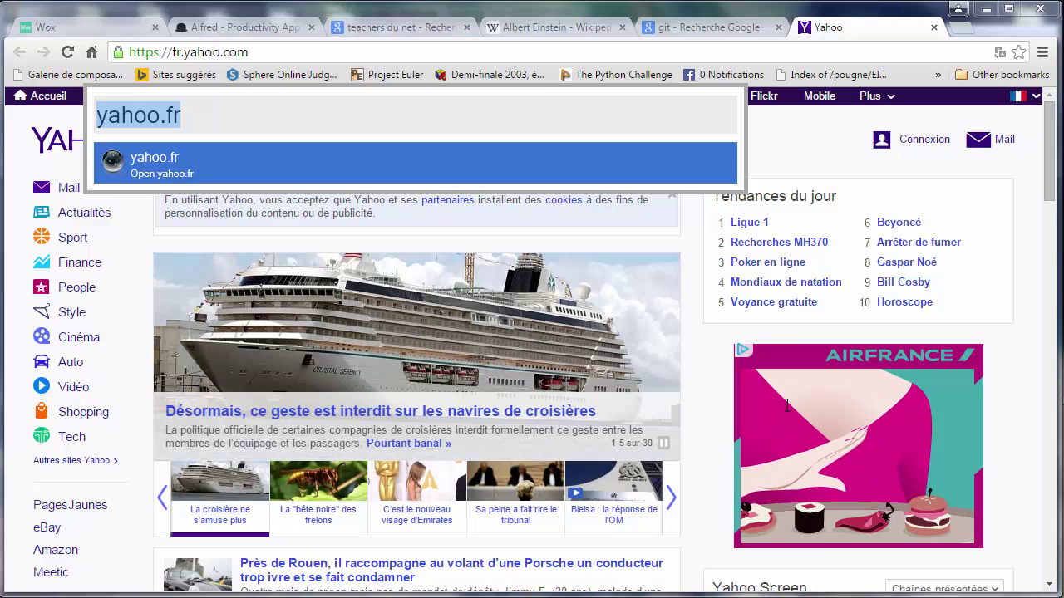
{"action": "type", "text": "C:\\"}
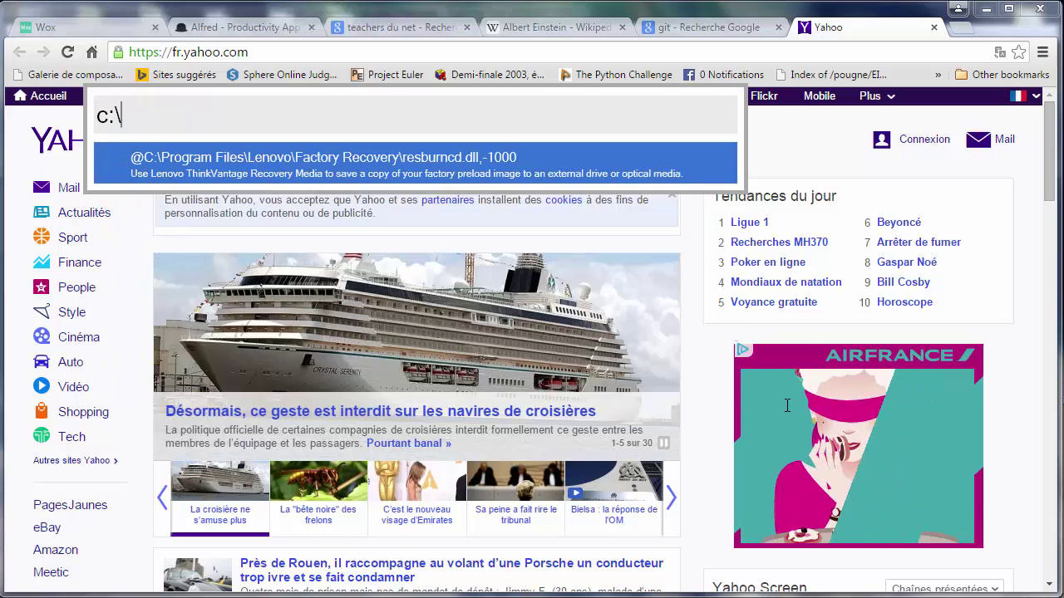
{"action": "key", "text": "Down"}
{"action": "key", "text": "Down"}
{"action": "key", "text": "Tab"}
{"action": "key", "text": "Down"}
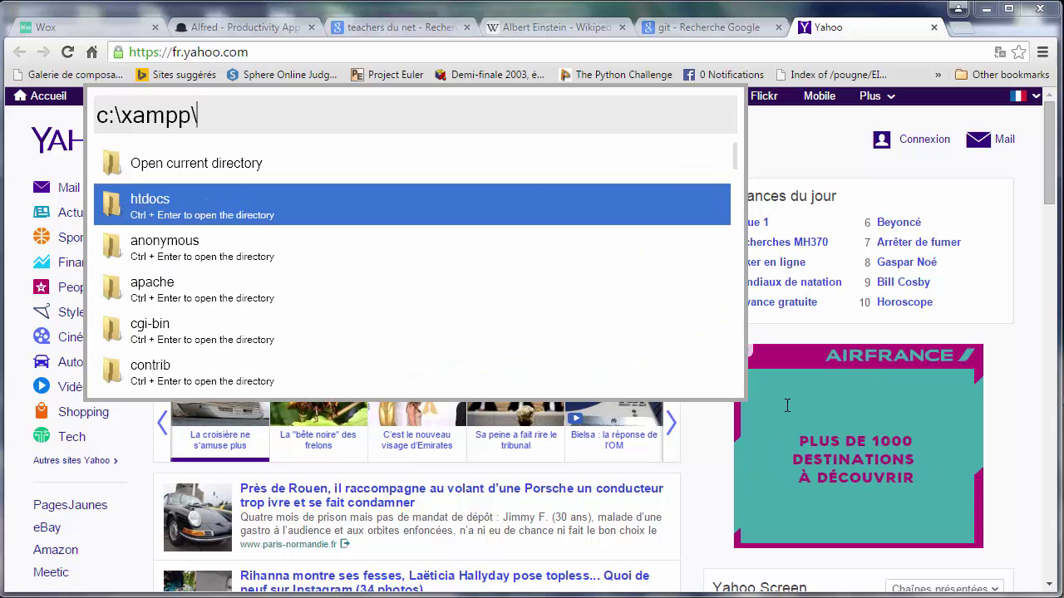
{"action": "key", "text": "Tab"}
{"action": "key", "text": "Down"}
{"action": "key", "text": "Down"}
{"action": "key", "text": "Tab"}
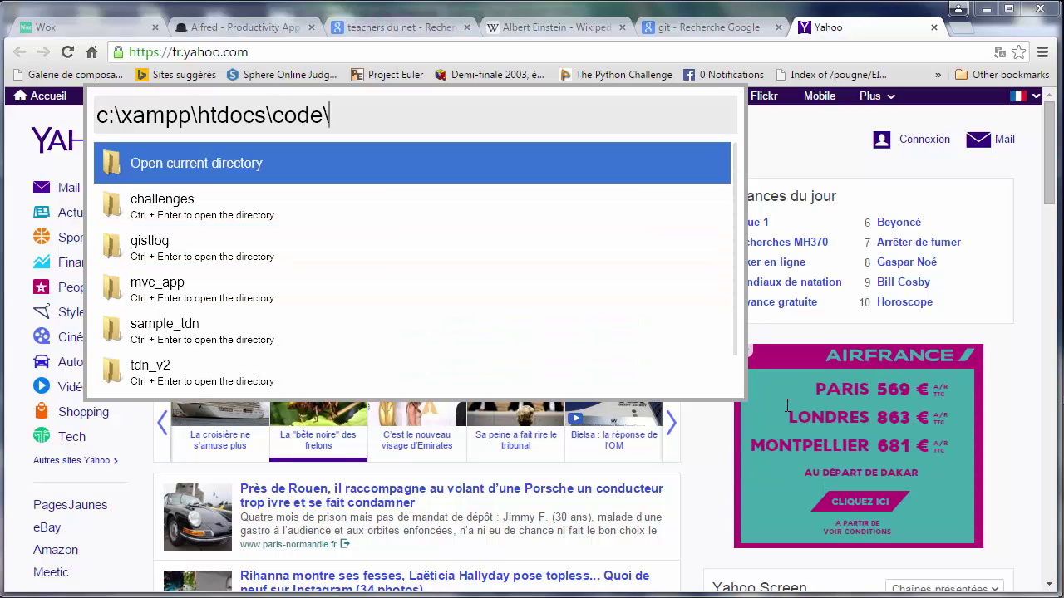
{"action": "key", "text": "Down"}
{"action": "key", "text": "Up"}
{"action": "key", "text": "Return"}
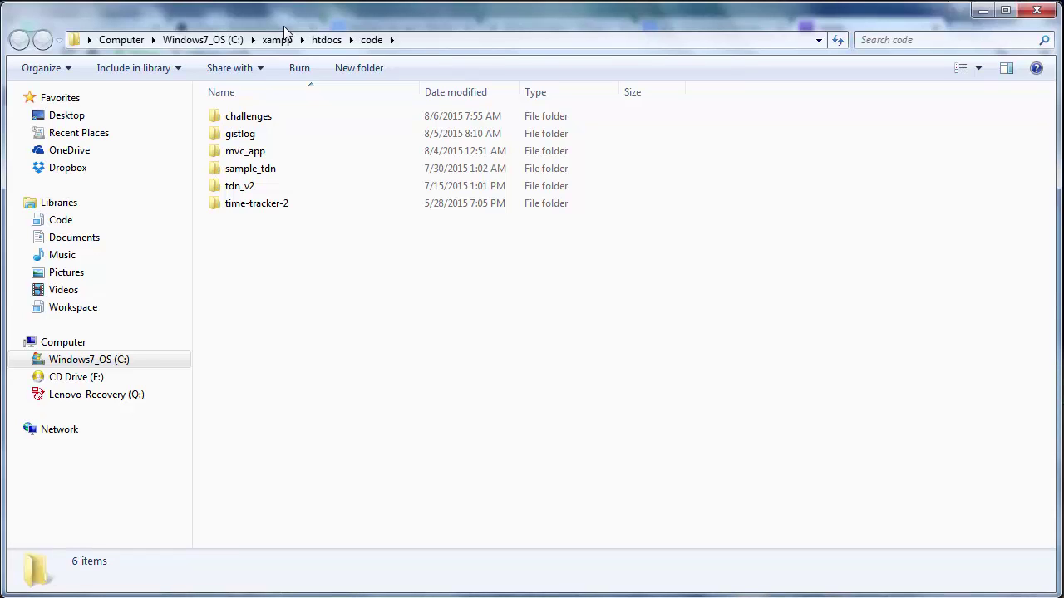
Close the code folder window and every browser tab except the Wox website.
{"action": "left_click", "coordinate": [1036, 10]}
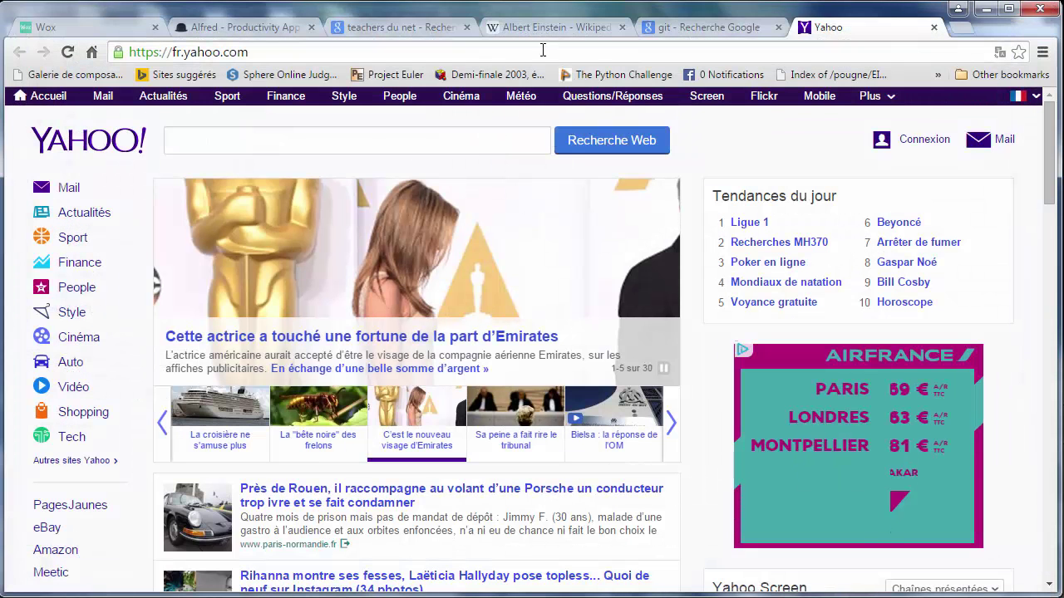
{"action": "left_click", "coordinate": [778, 28]}
{"action": "left_click", "coordinate": [778, 27]}
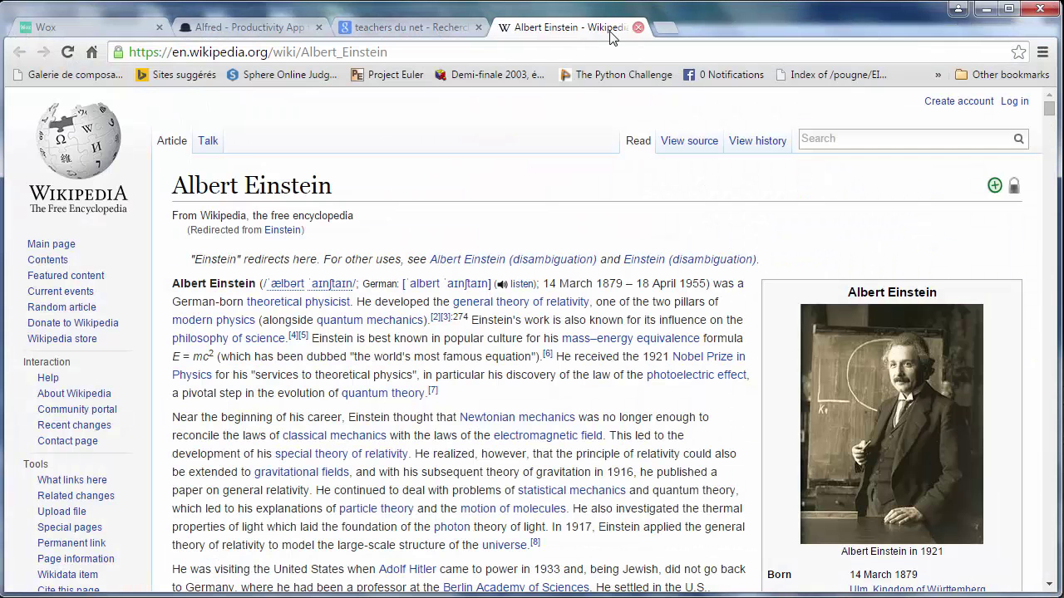
{"action": "left_click", "coordinate": [640, 28]}
{"action": "left_click", "coordinate": [478, 27]}
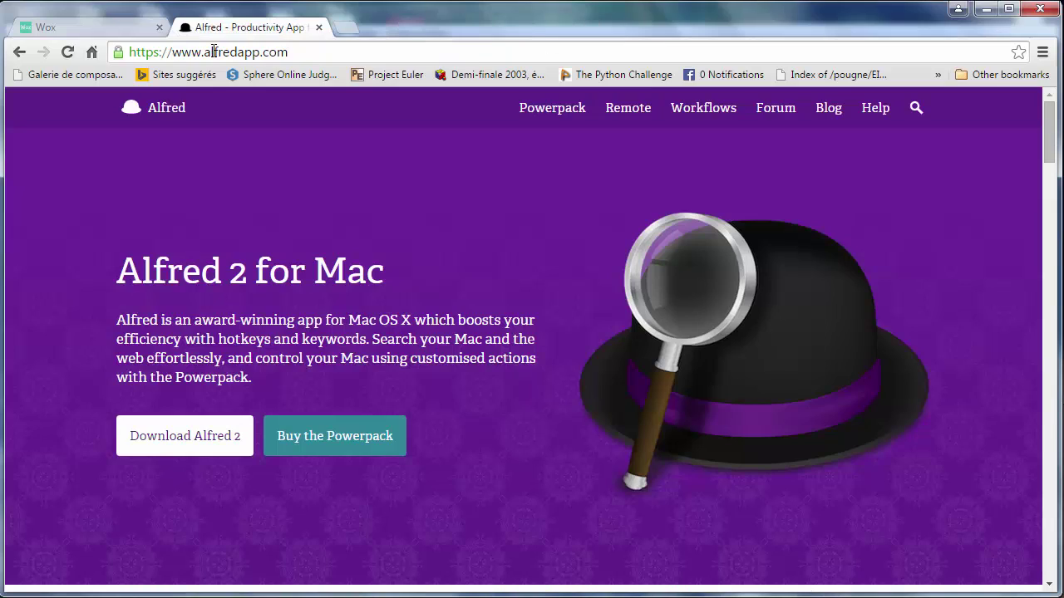
{"action": "left_click", "coordinate": [318, 27]}
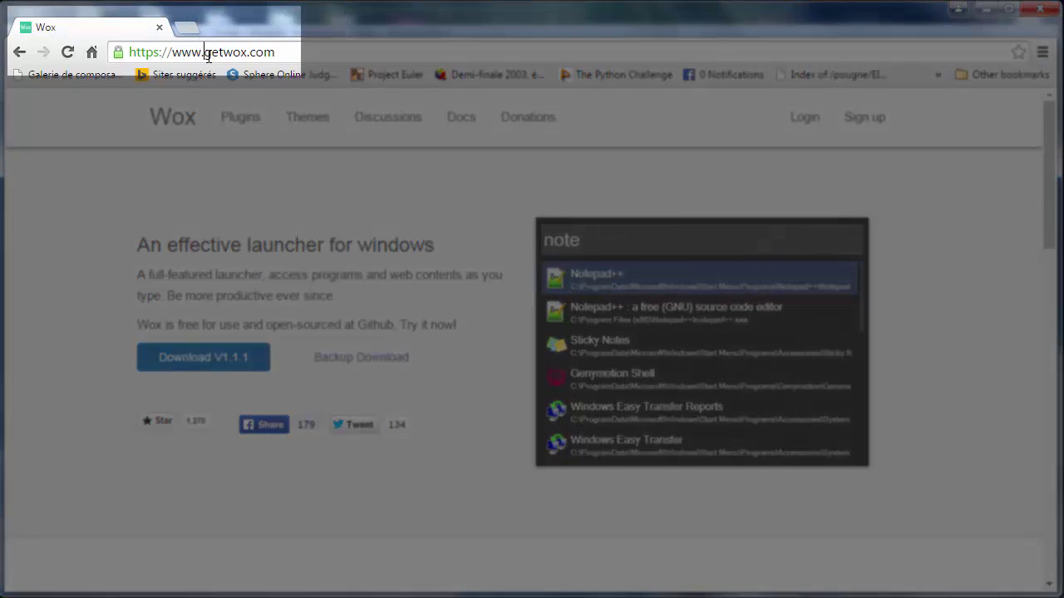
Start downloading Wox V1.1.1 from getwox.com, and cancel the running download of Wox-1.1.1 (1).zip.
{"action": "left_click_drag", "start_coordinate": [205, 53], "coordinate": [275, 55]}
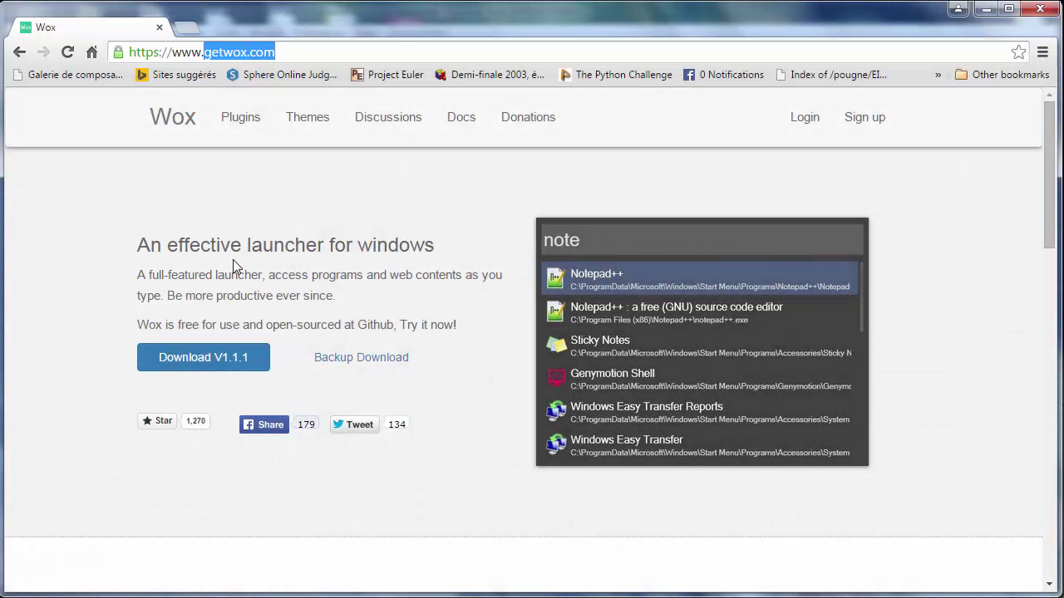
{"action": "left_click", "coordinate": [232, 260]}
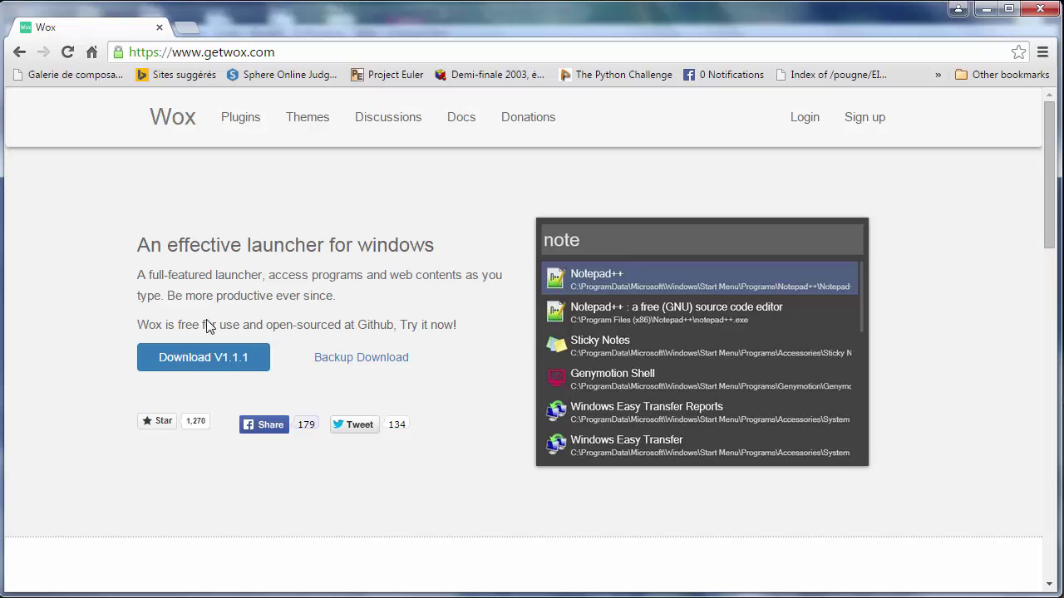
{"action": "left_click", "coordinate": [225, 367]}
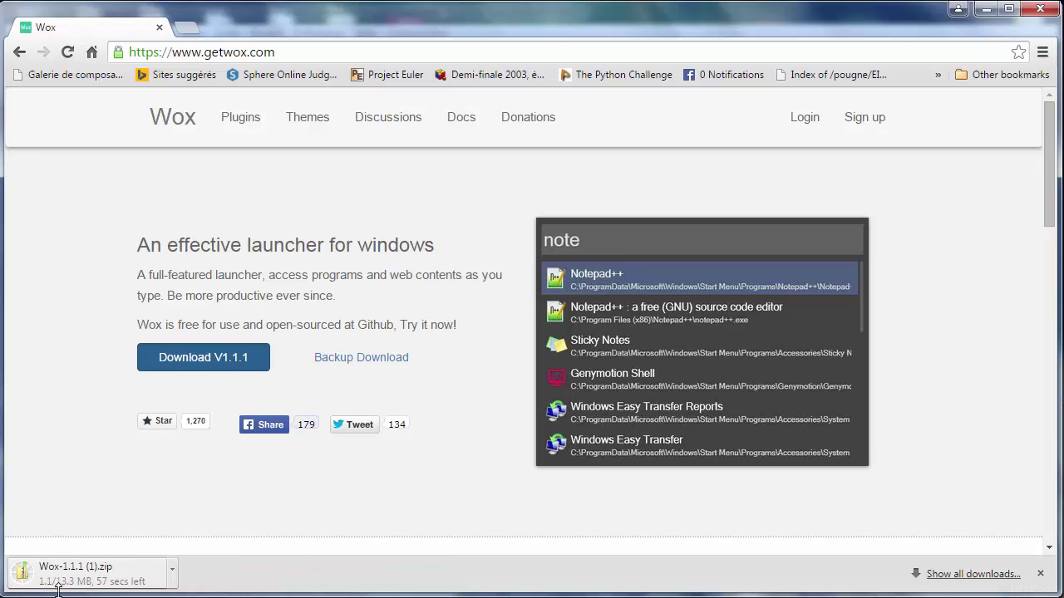
{"action": "left_click", "coordinate": [172, 571]}
{"action": "left_click", "coordinate": [202, 544]}
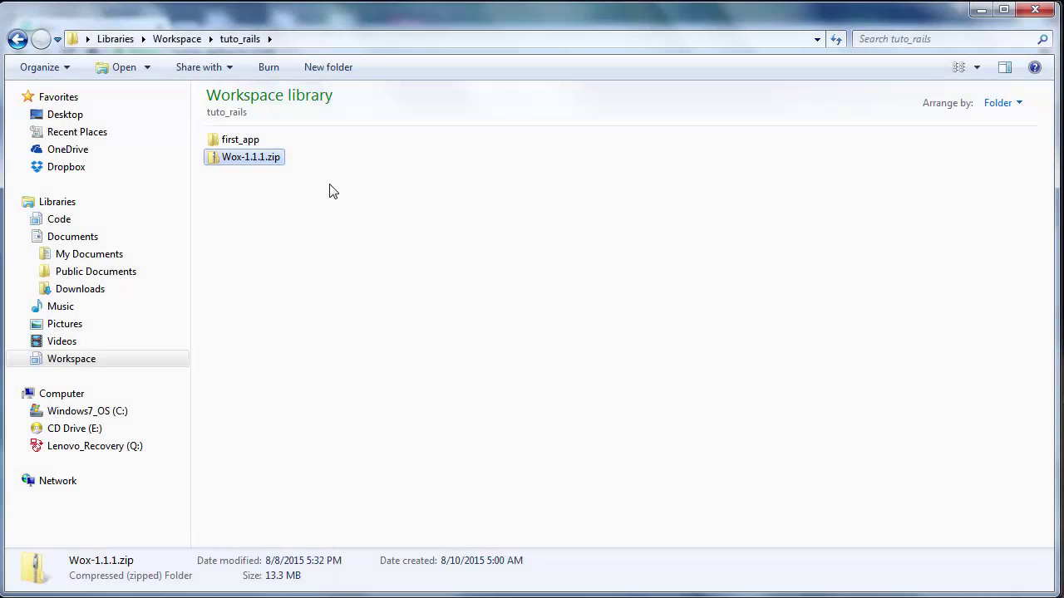
Extract Wox-1.1.1.zip into a Wox-1.1.1 folder inside tuto_rails, keeping the default extraction options.
{"action": "double_click", "coordinate": [258, 163]}
{"action": "right_click", "coordinate": [257, 158]}
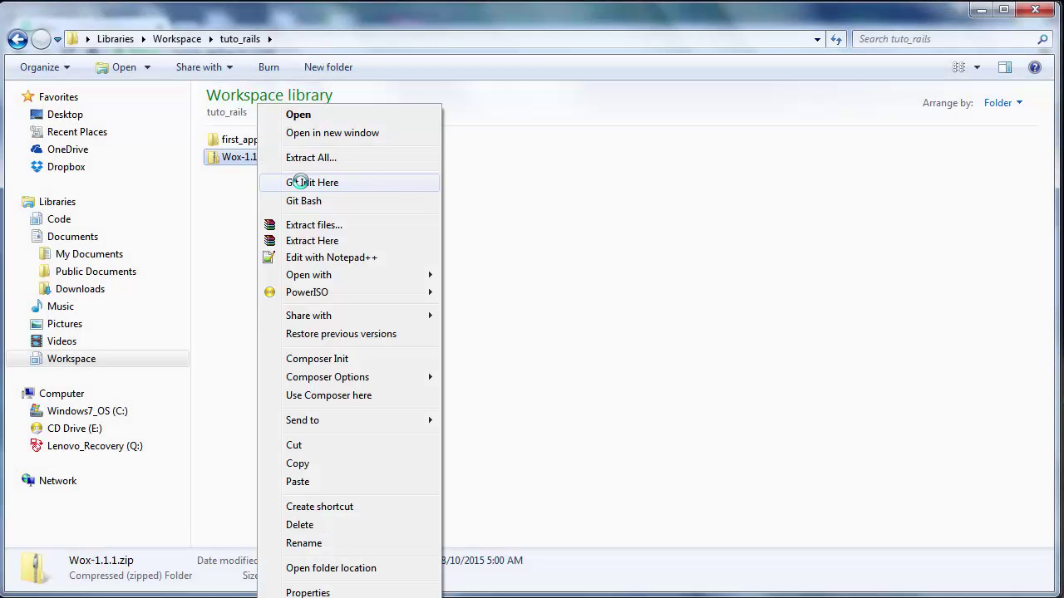
{"action": "left_click", "coordinate": [311, 225]}
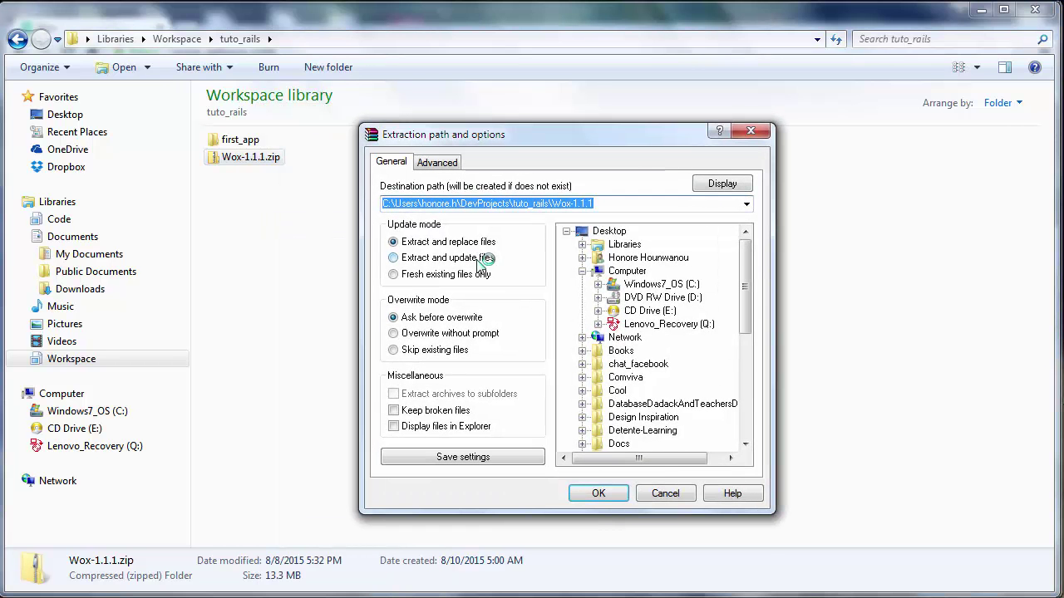
{"action": "left_click", "coordinate": [607, 493]}
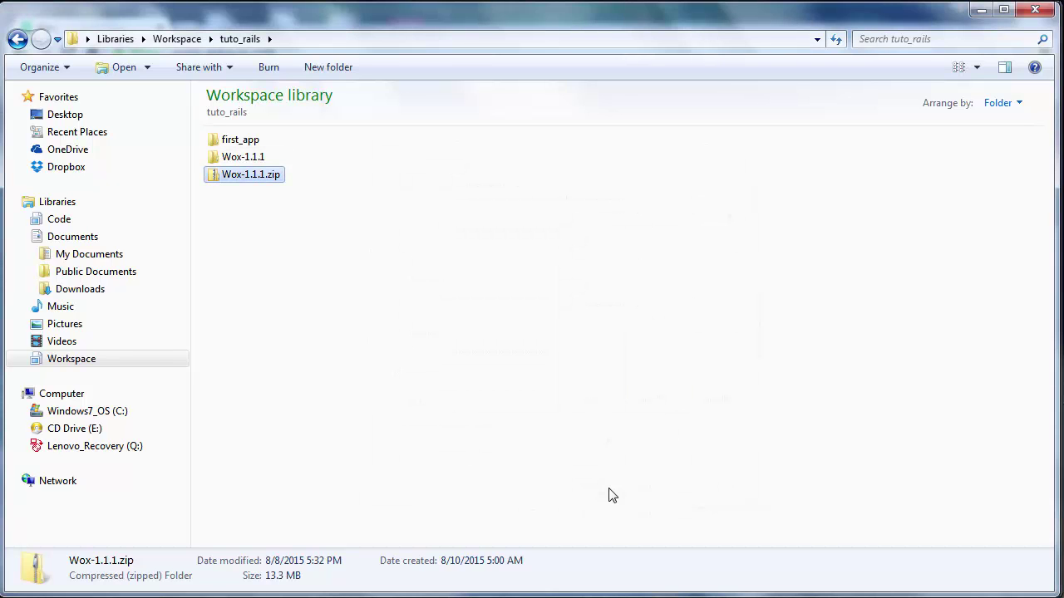
Launch Wox.exe from the extracted Wox-1.1.1 folder and dismiss the launcher window.
{"action": "double_click", "coordinate": [254, 158]}
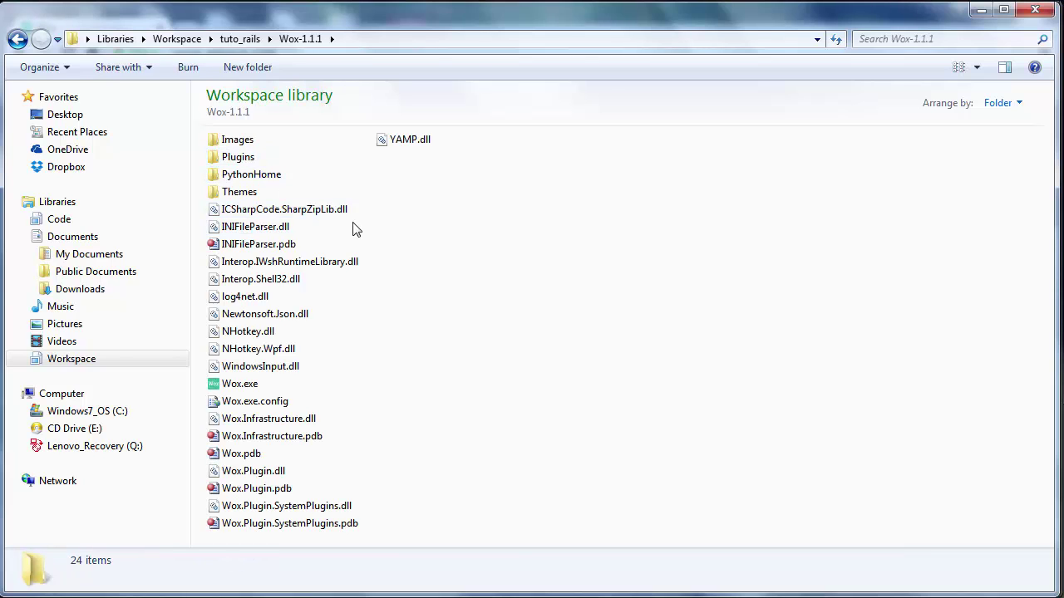
{"action": "left_click", "coordinate": [243, 386]}
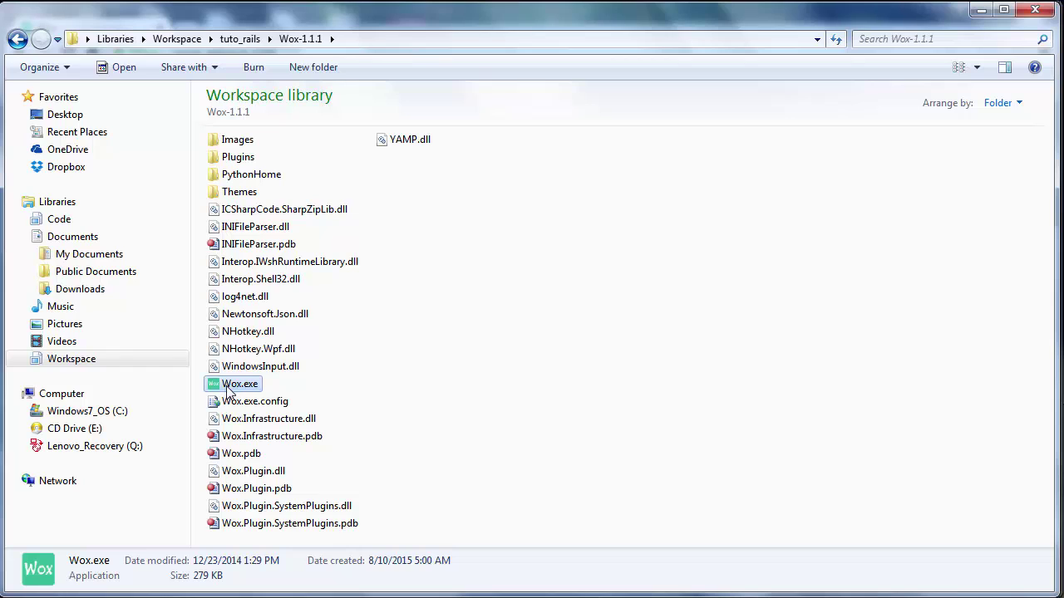
{"action": "double_click", "coordinate": [233, 385]}
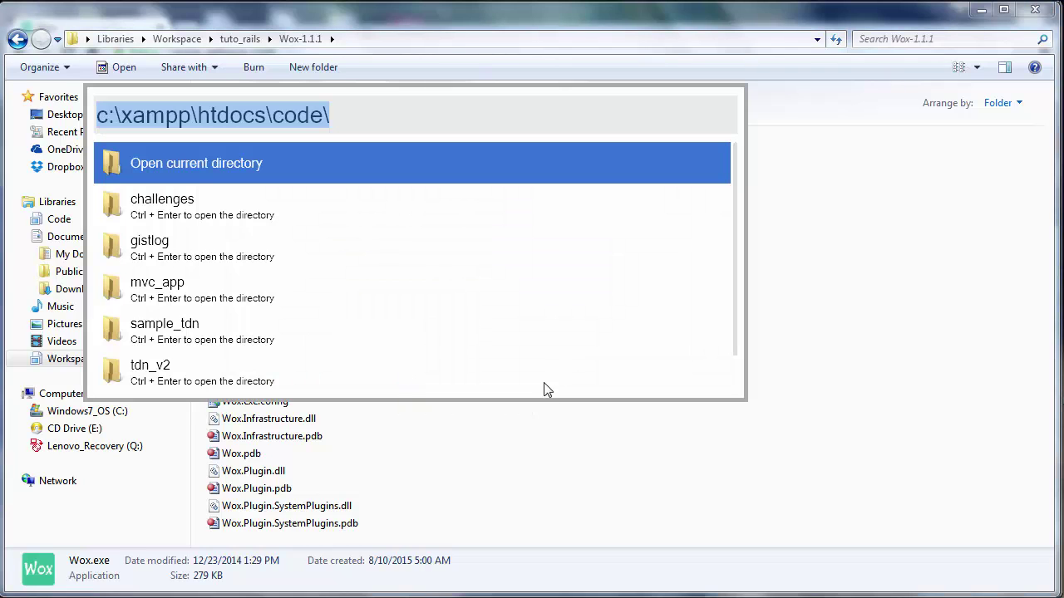
{"action": "key", "text": "Escape"}
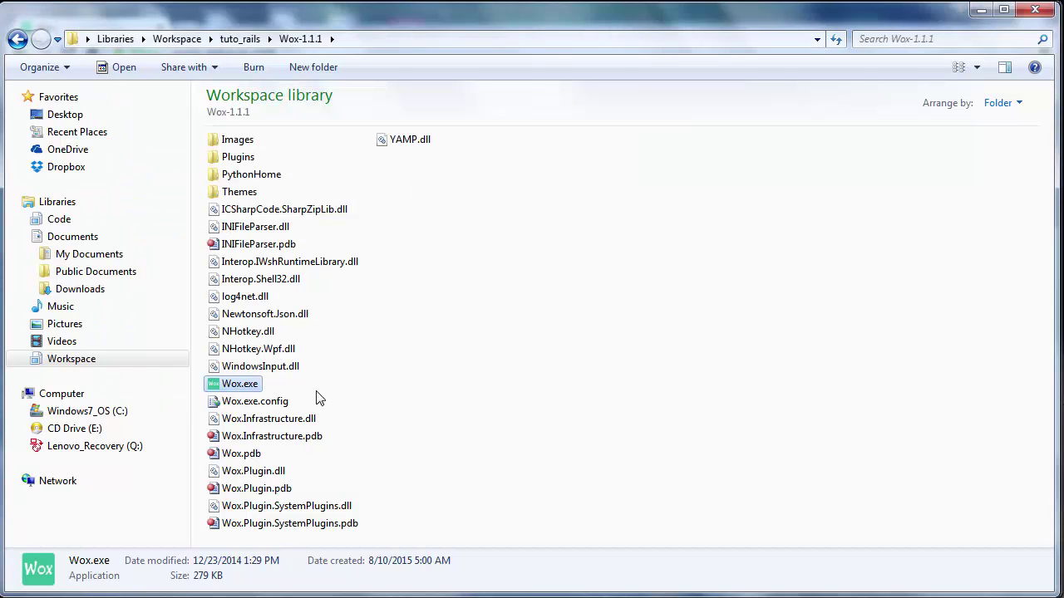
{"action": "right_click", "coordinate": [251, 390]}
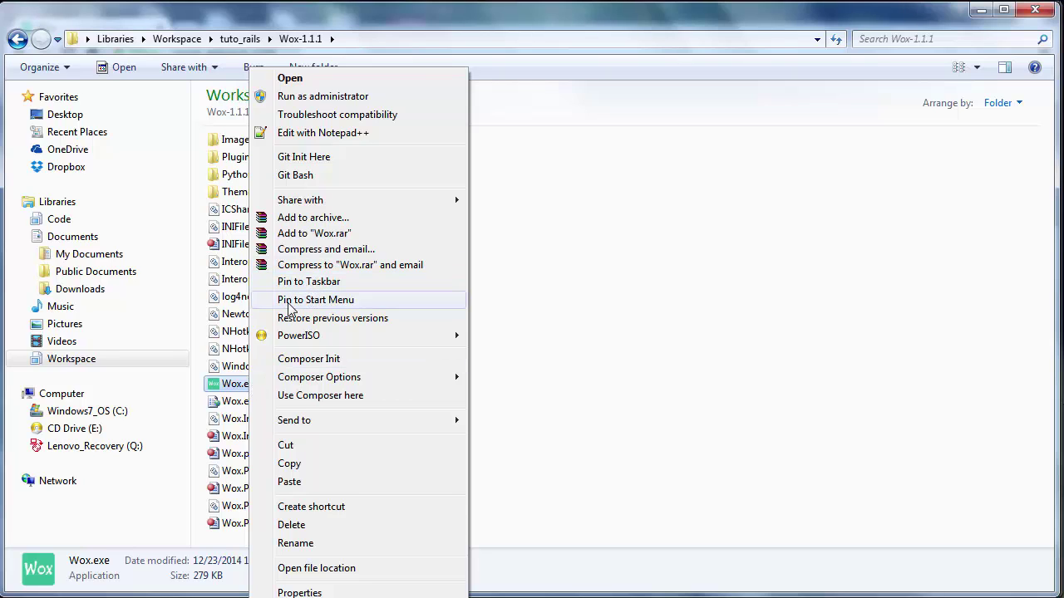
{"action": "left_click", "coordinate": [544, 311]}
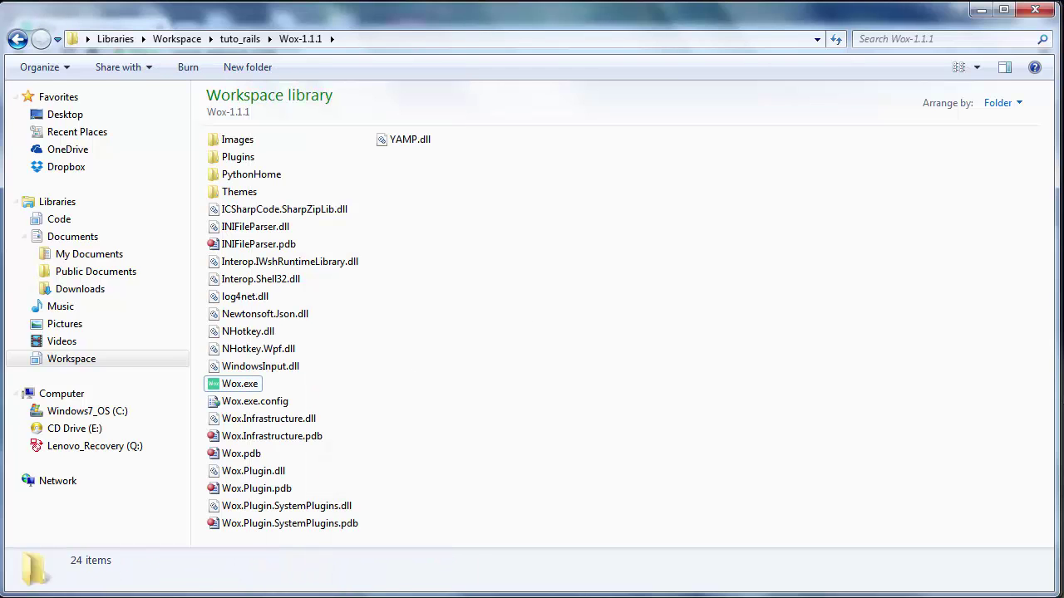
{"action": "key", "text": "super"}
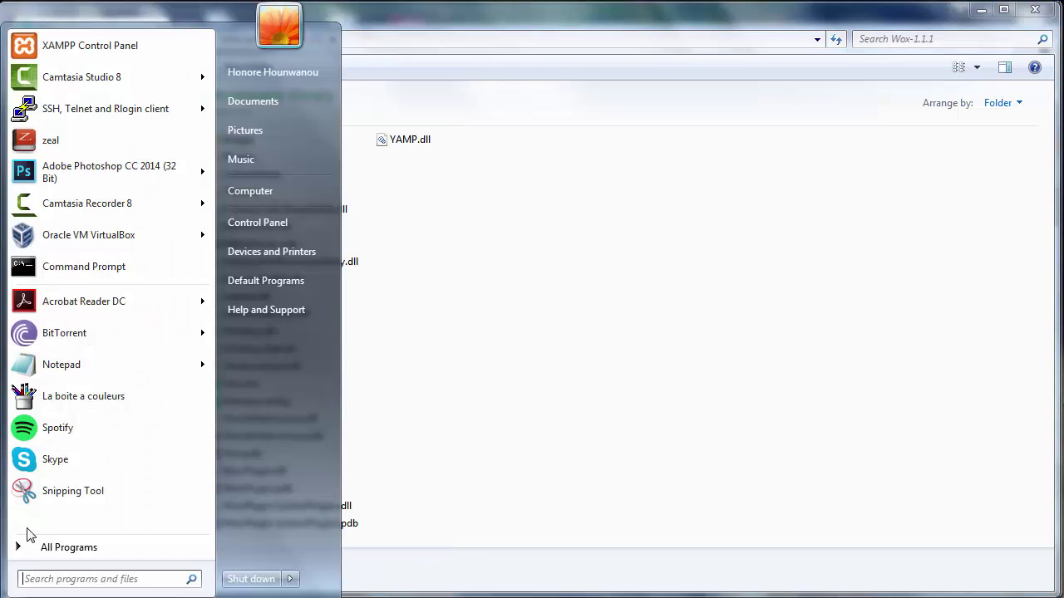
{"action": "left_click", "coordinate": [632, 252]}
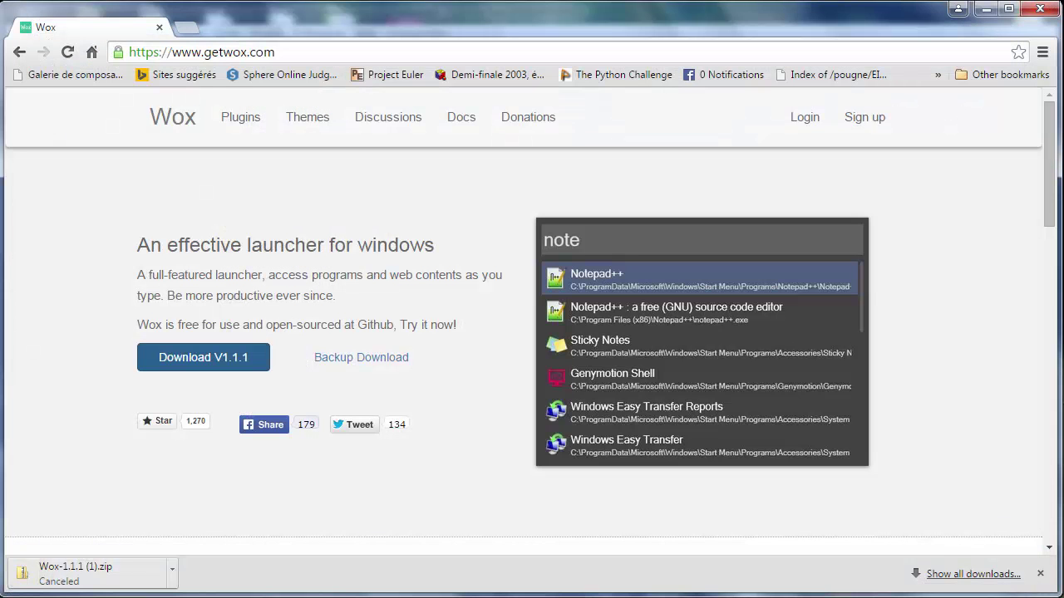
View the general Wox settings through its notification area entry, and close both the settings and the security notification.
{"action": "left_click", "coordinate": [991, 597]}
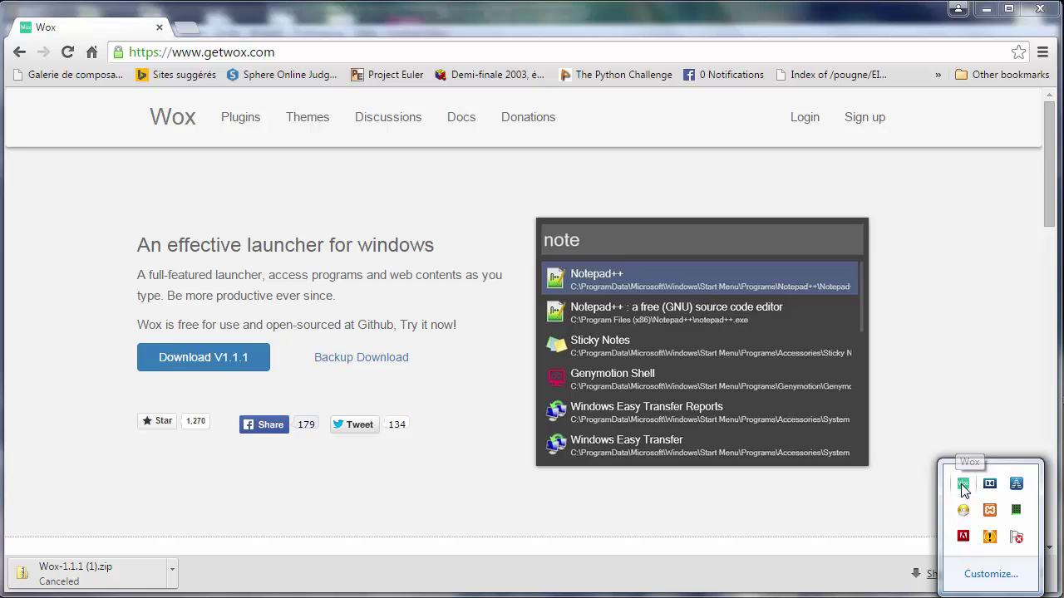
{"action": "right_click", "coordinate": [961, 485]}
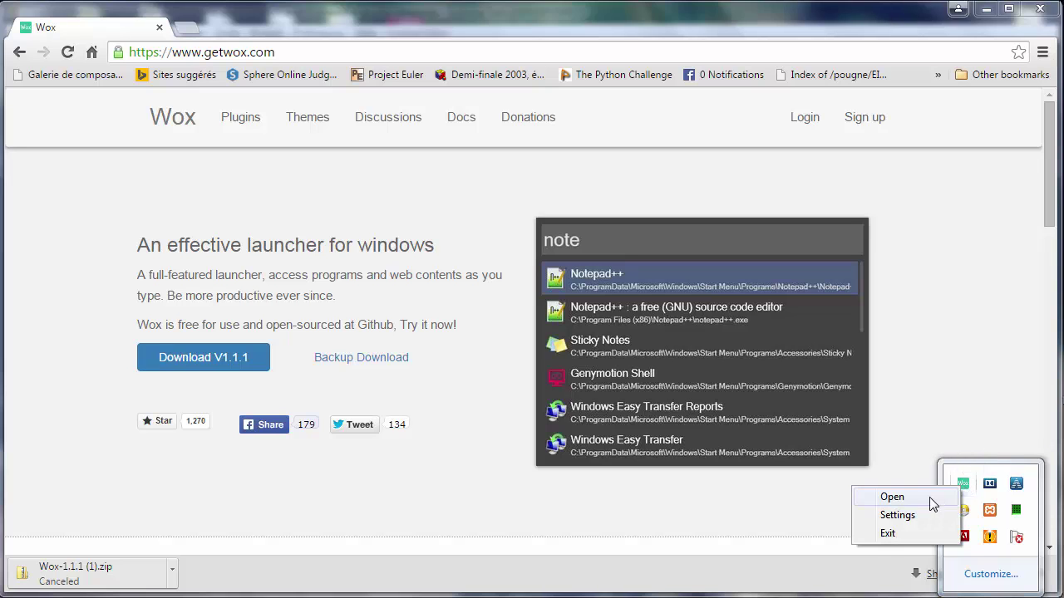
{"action": "left_click", "coordinate": [896, 517]}
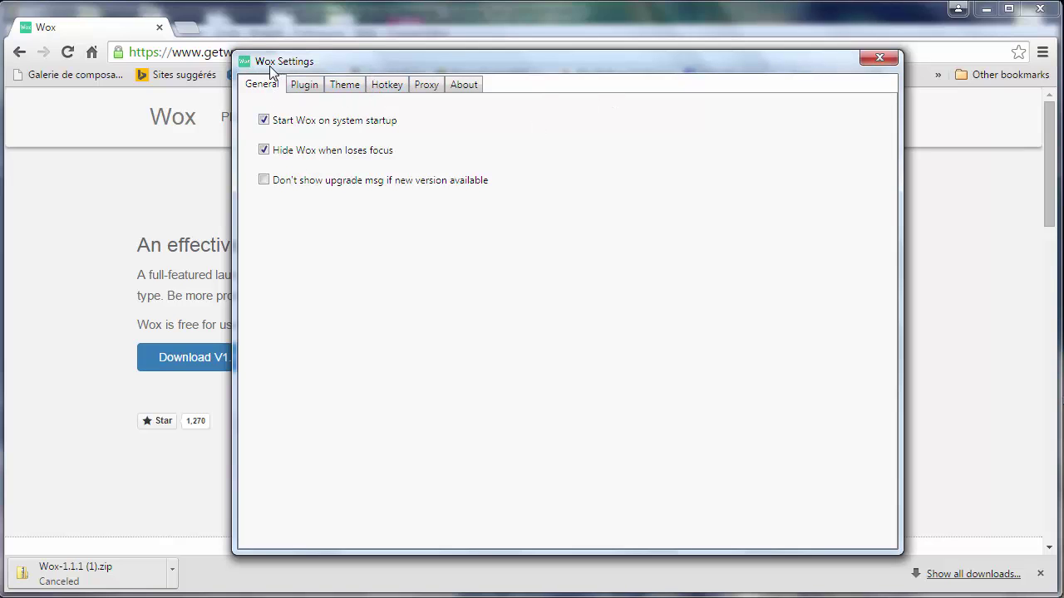
{"action": "left_click", "coordinate": [883, 59]}
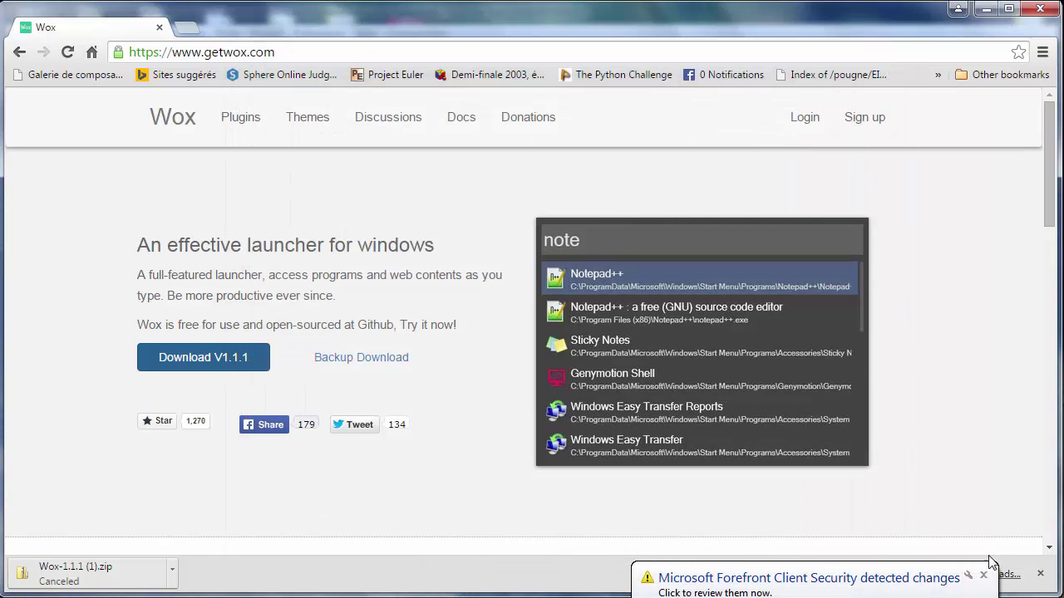
{"action": "left_click", "coordinate": [983, 576]}
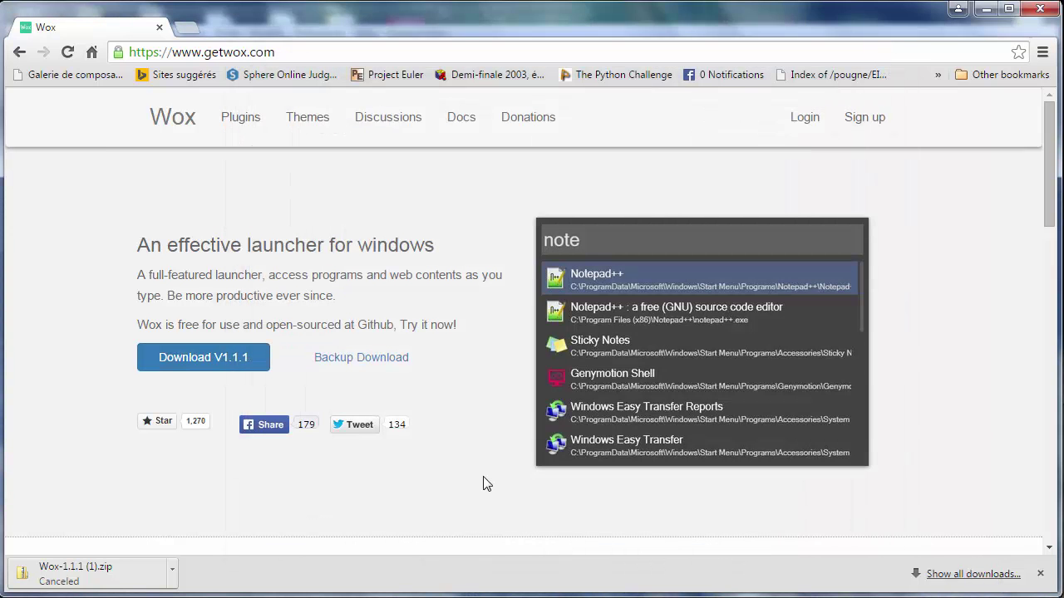
Search for "settin" in the Wox launcher and open the Wox Settings window from the result.
{"action": "key", "text": "alt+space"}
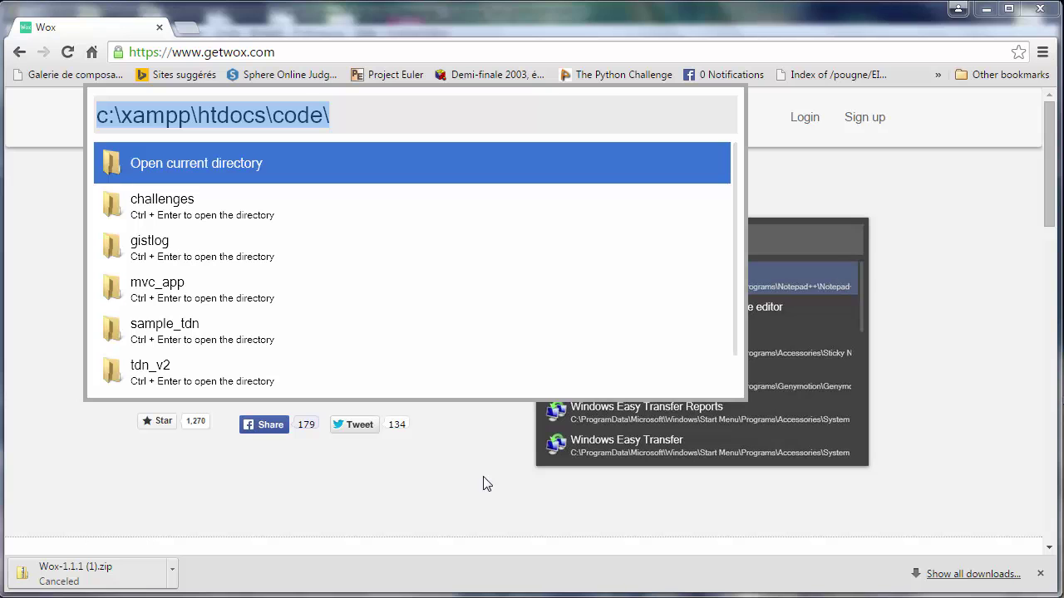
{"action": "type", "text": "settin"}
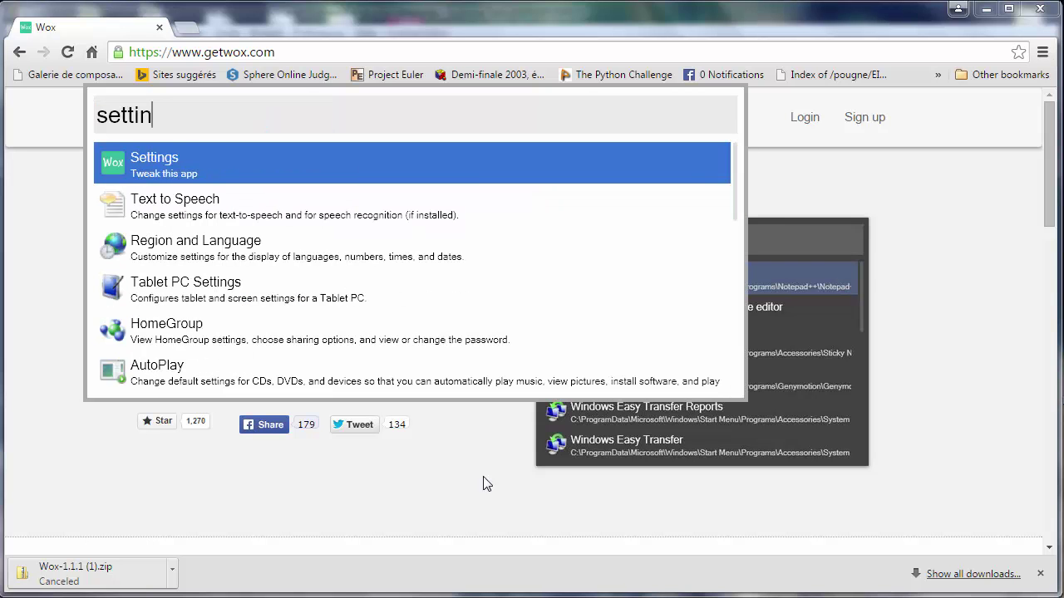
{"action": "left_click", "coordinate": [241, 175]}
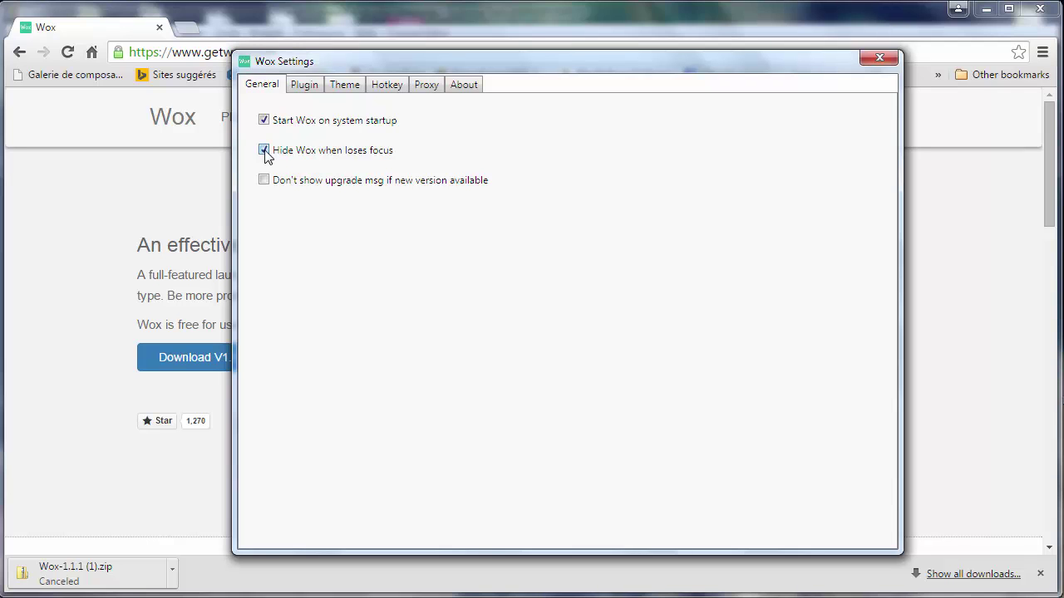
{"action": "key", "text": "alt+space"}
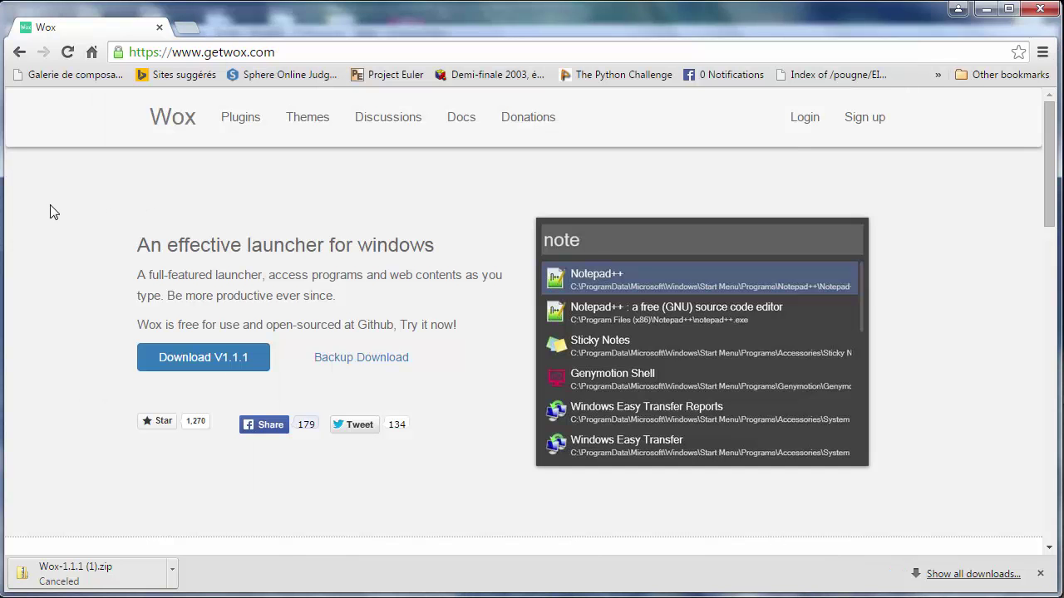
{"action": "key", "text": "alt+space"}
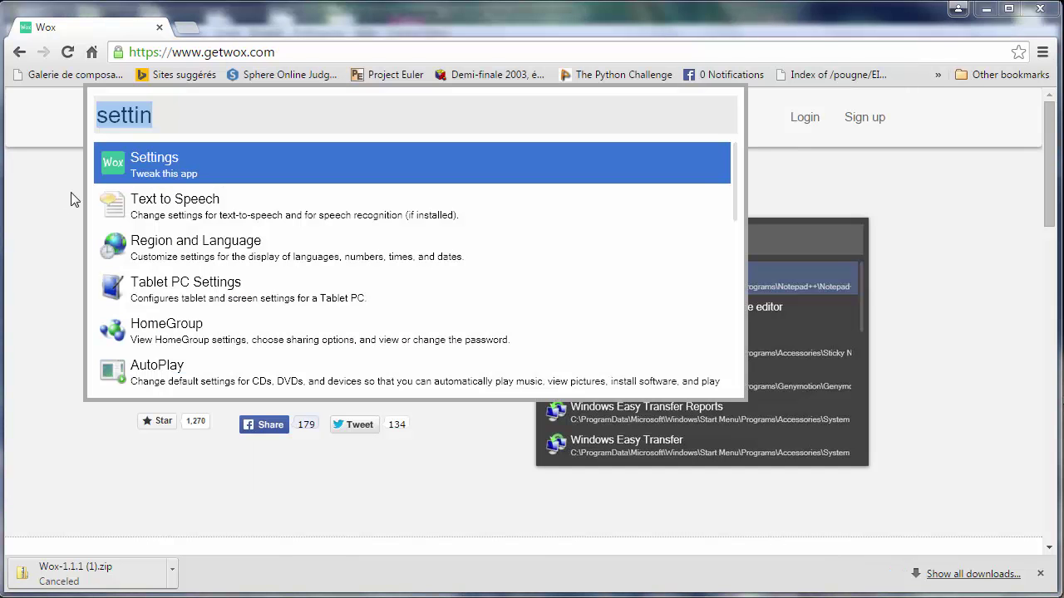
{"action": "key", "text": "Return"}
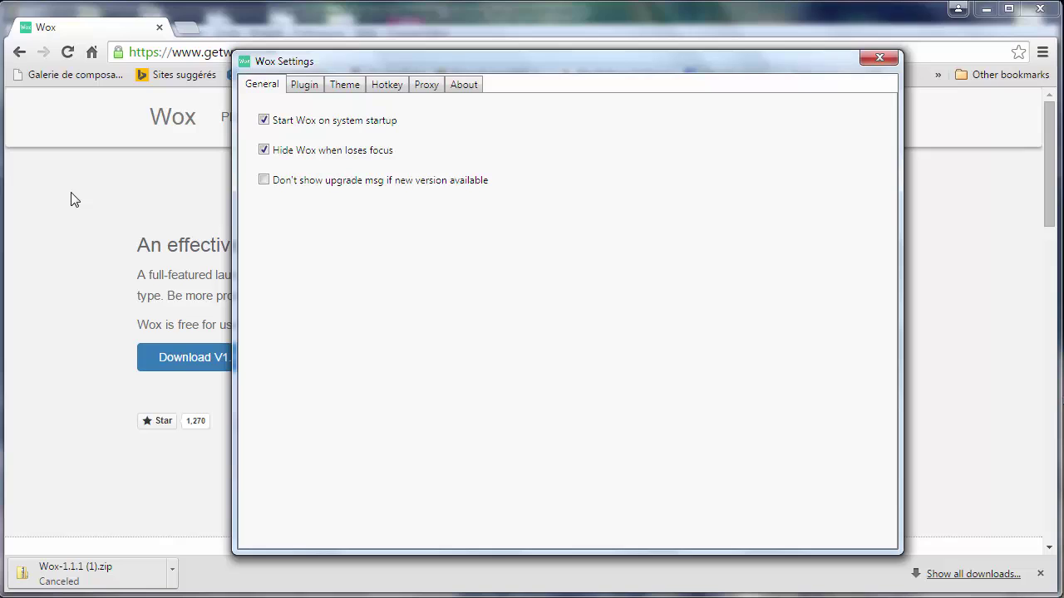
Turn off "Hide Wox when loses focus" to test the launcher over the browser, and return to the Wox settings.
{"action": "left_click", "coordinate": [264, 153]}
{"action": "key", "text": "alt+space"}
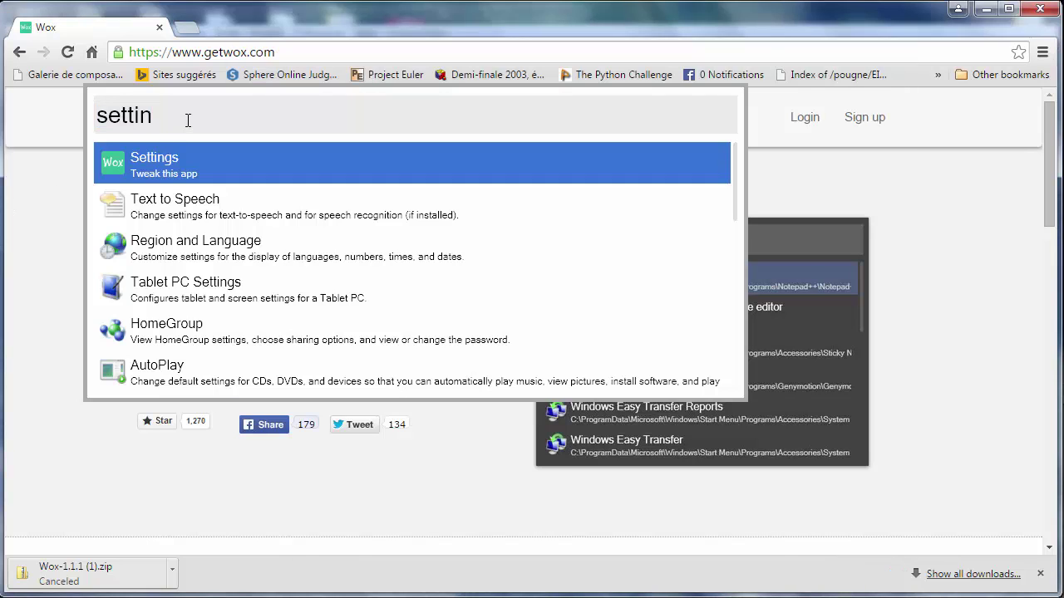
{"action": "key", "text": "Escape"}
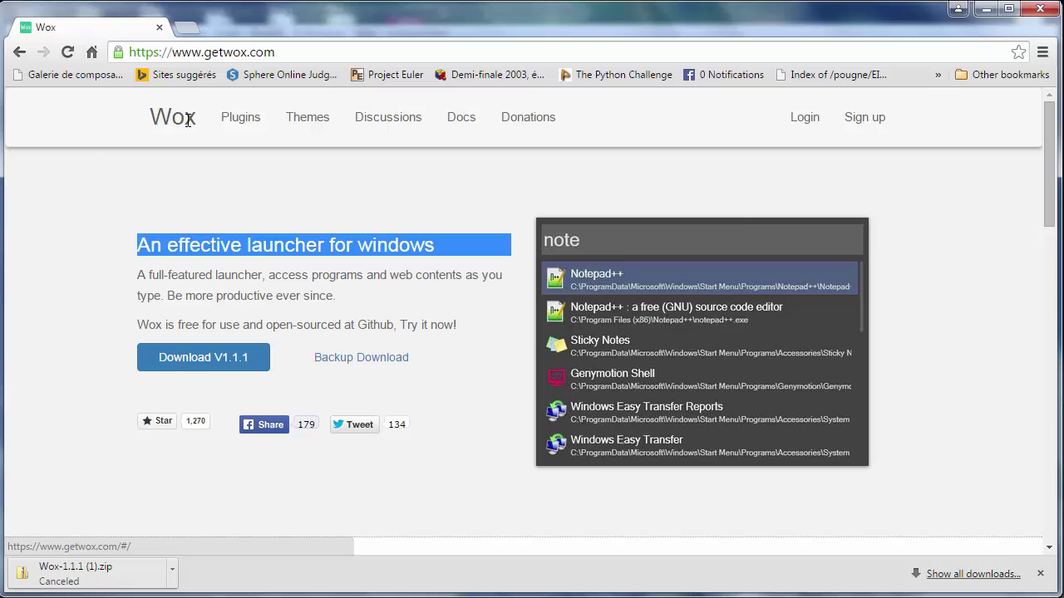
{"action": "key", "text": "alt+space"}
{"action": "left_click", "coordinate": [172, 167]}
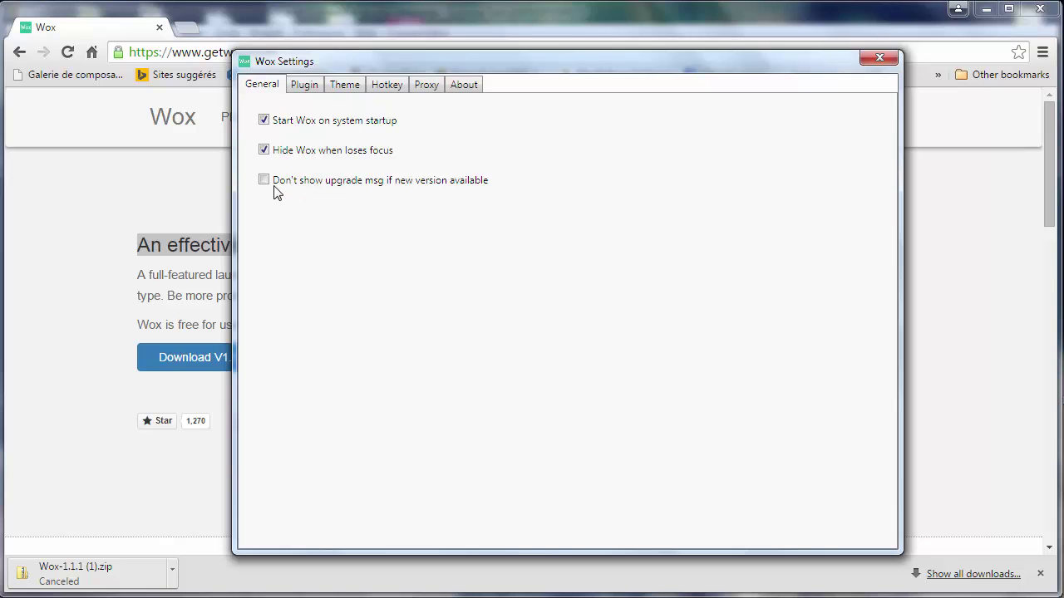
Review the About information and the Proxy options in the Wox settings.
{"action": "left_click", "coordinate": [457, 88]}
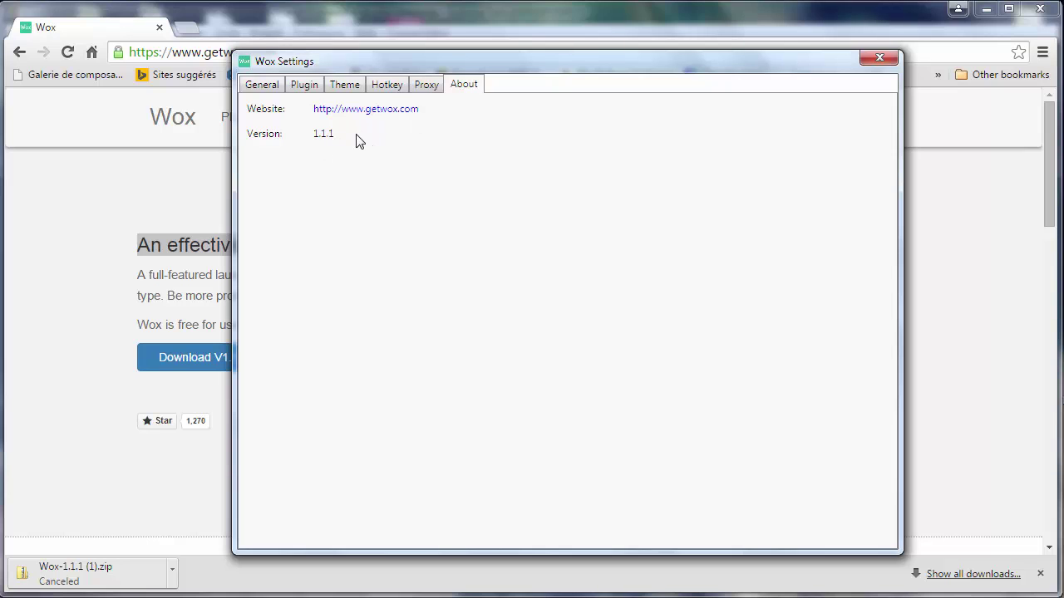
{"action": "left_click", "coordinate": [439, 89]}
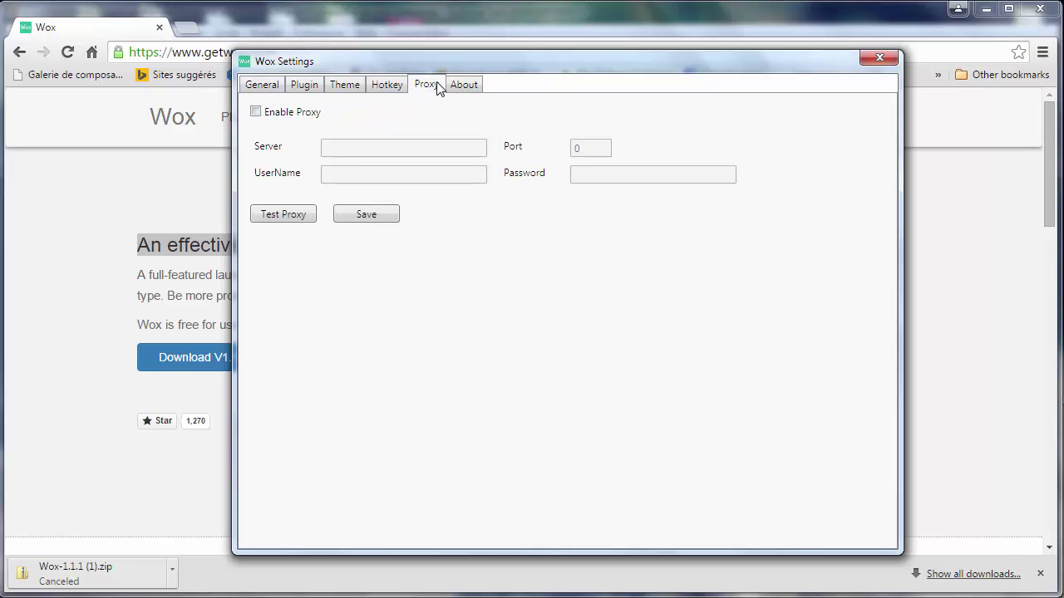
Try Ctrl + Alt + D as the Wox hotkey, and set it back to Alt + Space.
{"action": "left_click", "coordinate": [388, 87]}
{"action": "left_click_drag", "start_coordinate": [384, 118], "coordinate": [307, 123]}
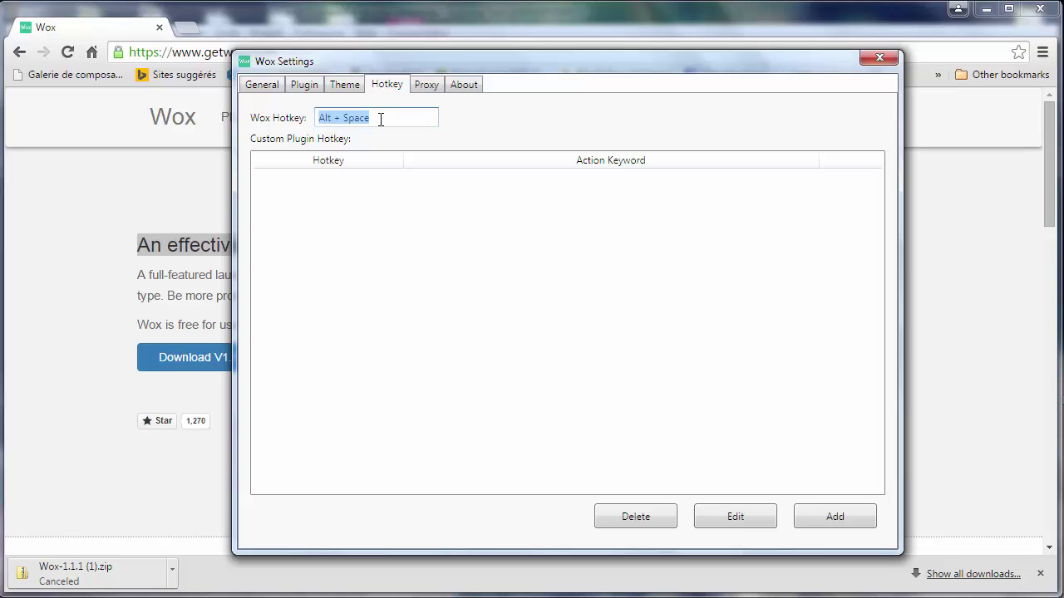
{"action": "key", "text": "ctrl+alt+d"}
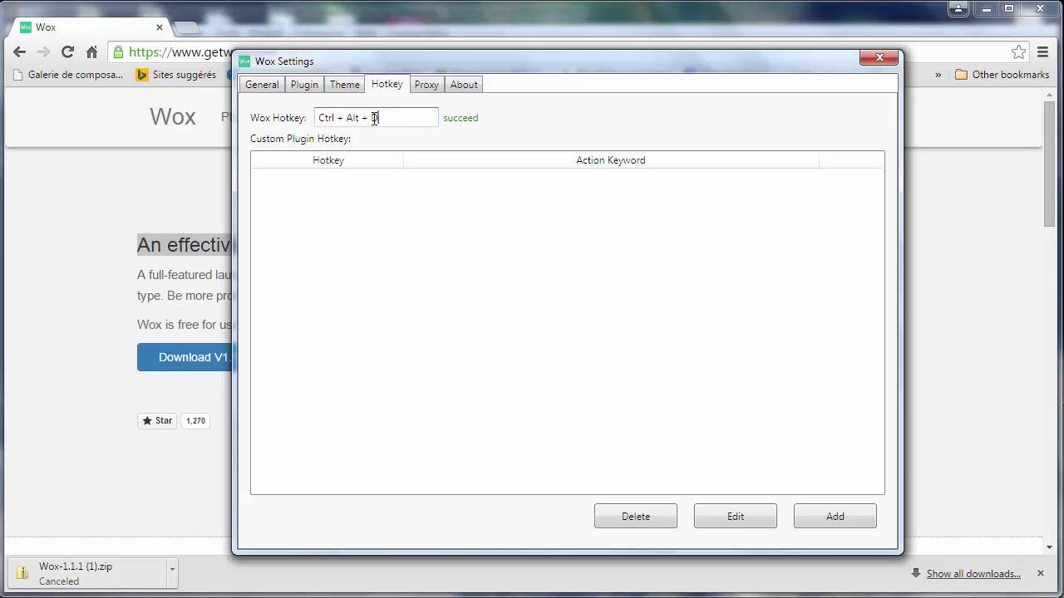
{"action": "key", "text": "alt+space"}
Preview the Dark, Light, Metro Server and Pink themes in the Wox settings, and reselect Light.
{"action": "left_click", "coordinate": [345, 84]}
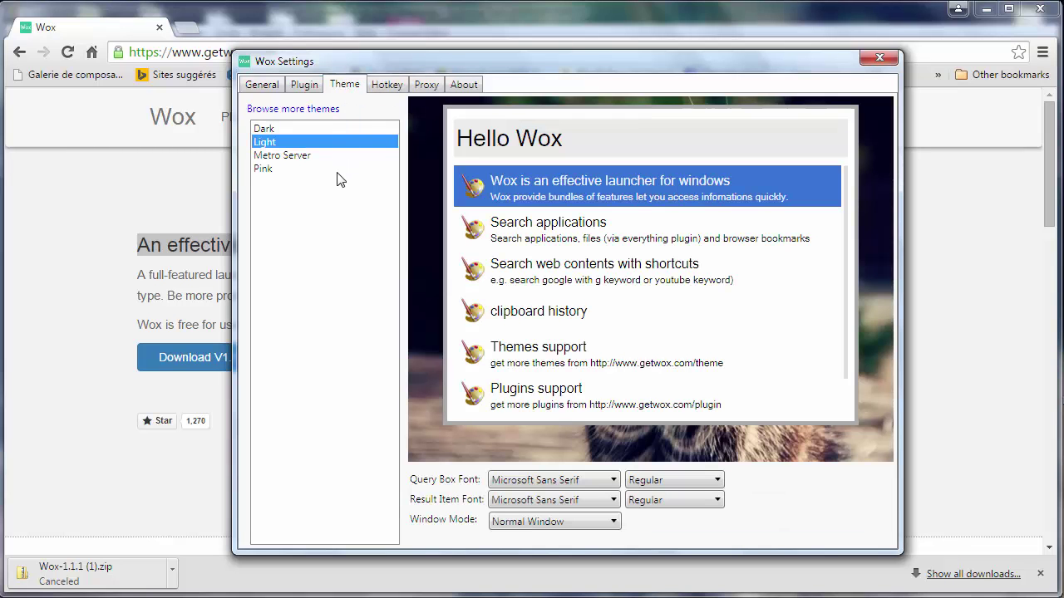
{"action": "left_click", "coordinate": [266, 130]}
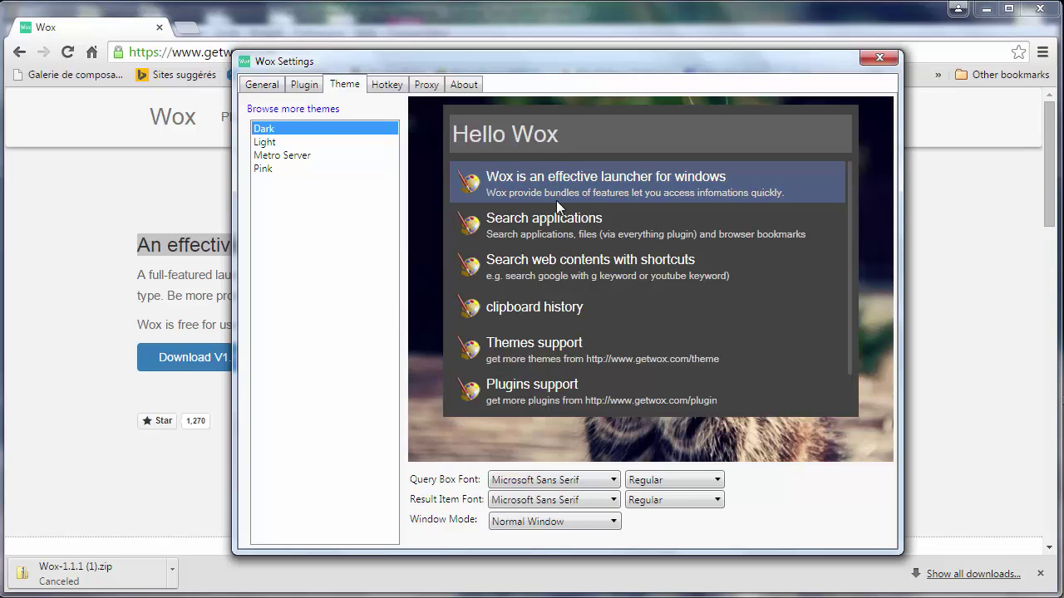
{"action": "left_click", "coordinate": [278, 144]}
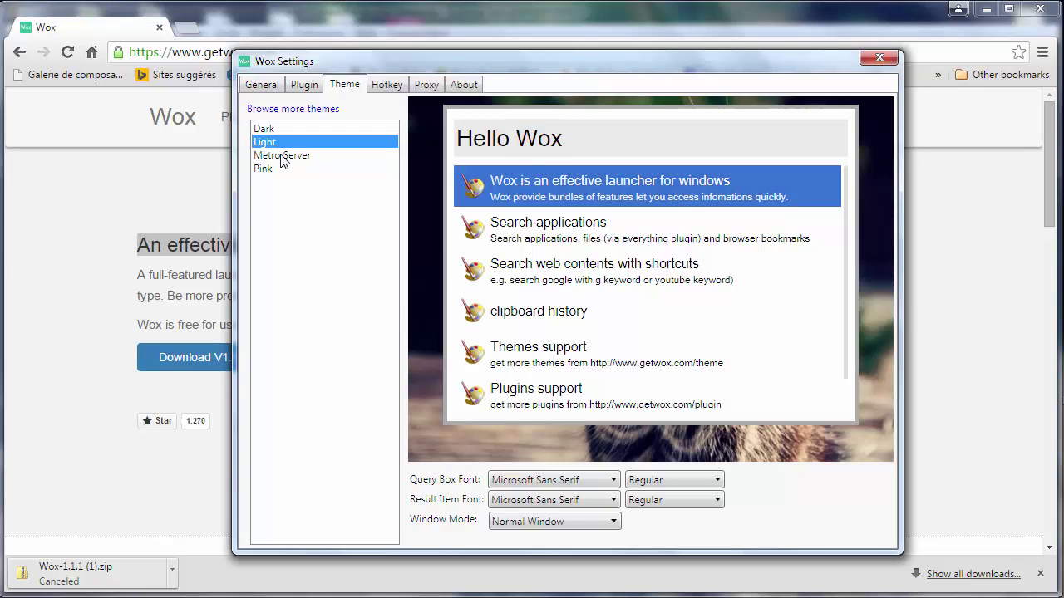
{"action": "left_click", "coordinate": [281, 158]}
{"action": "left_click", "coordinate": [265, 170]}
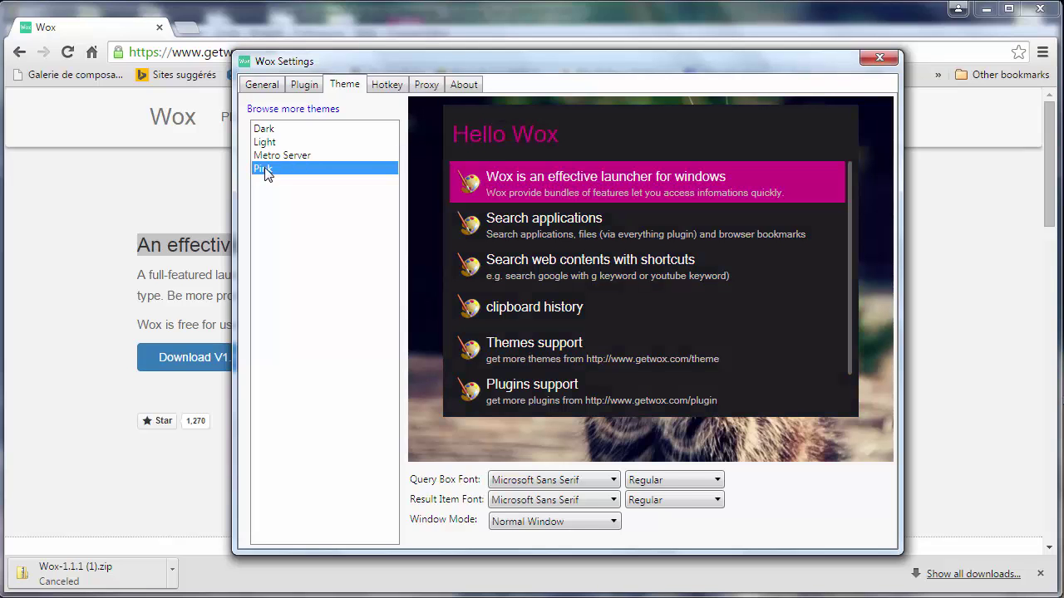
{"action": "left_click", "coordinate": [289, 131]}
{"action": "left_click", "coordinate": [281, 143]}
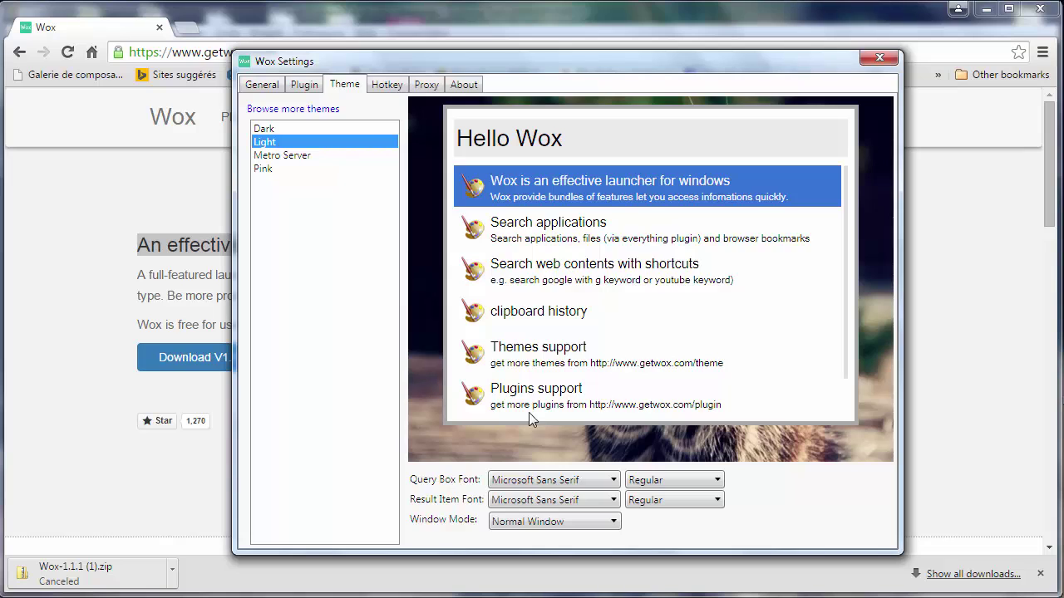
Set the Query Box Font to Menlo in the Wox theme settings.
{"action": "left_click", "coordinate": [511, 488]}
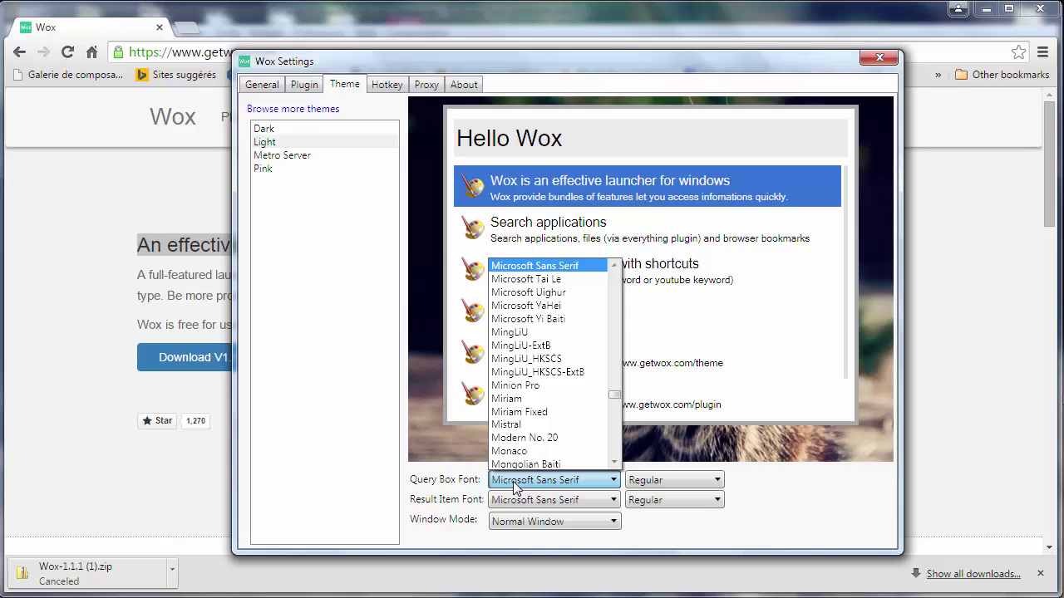
{"action": "left_click", "coordinate": [615, 267]}
{"action": "left_click", "coordinate": [615, 267]}
{"action": "left_click", "coordinate": [615, 267]}
{"action": "left_click", "coordinate": [615, 267]}
{"action": "left_click", "coordinate": [615, 267]}
{"action": "left_click", "coordinate": [615, 266]}
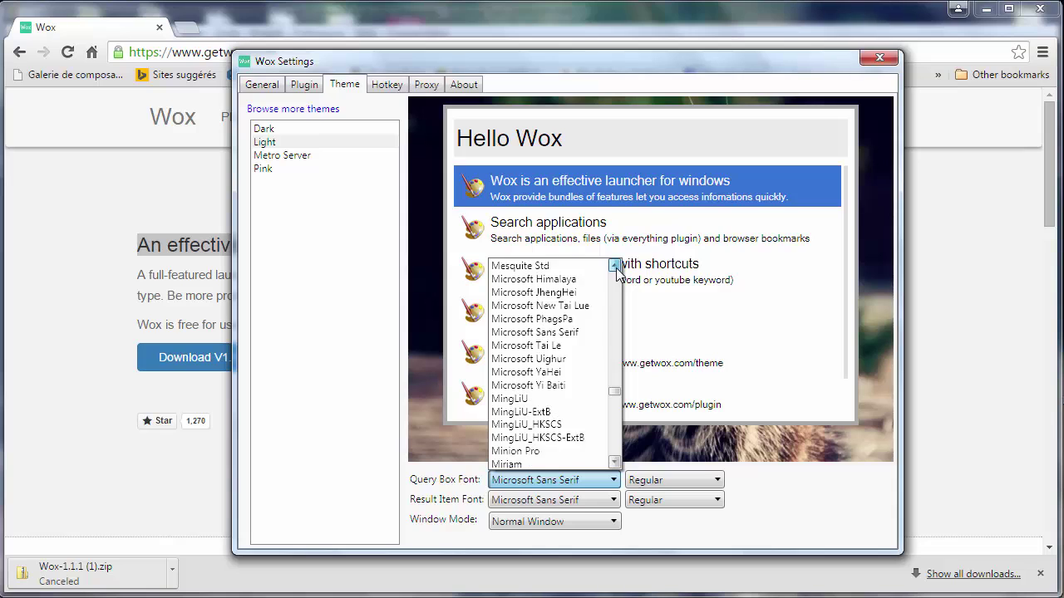
{"action": "left_click", "coordinate": [615, 267]}
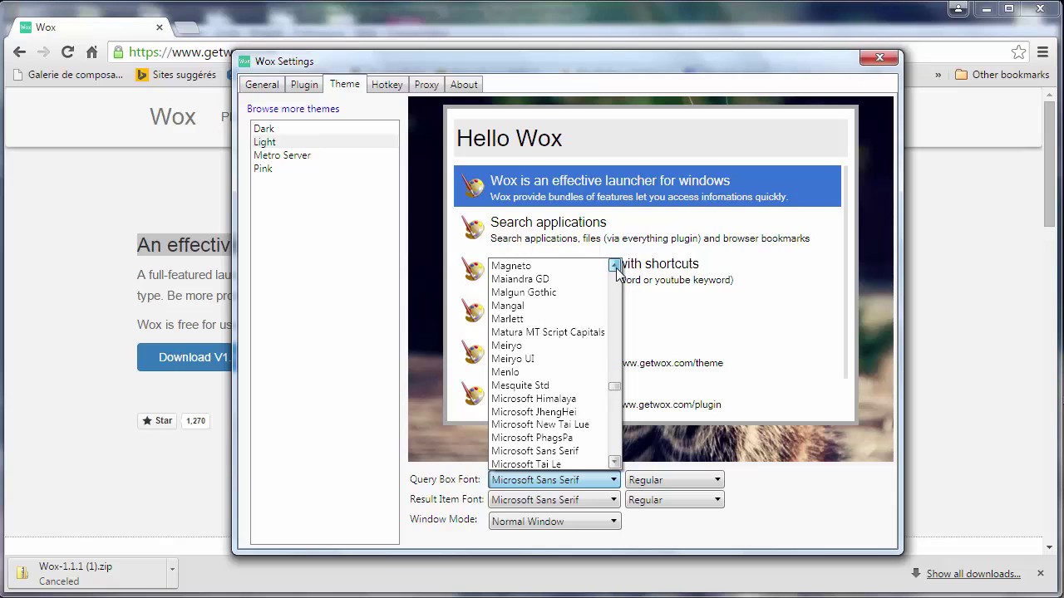
{"action": "left_click", "coordinate": [509, 373]}
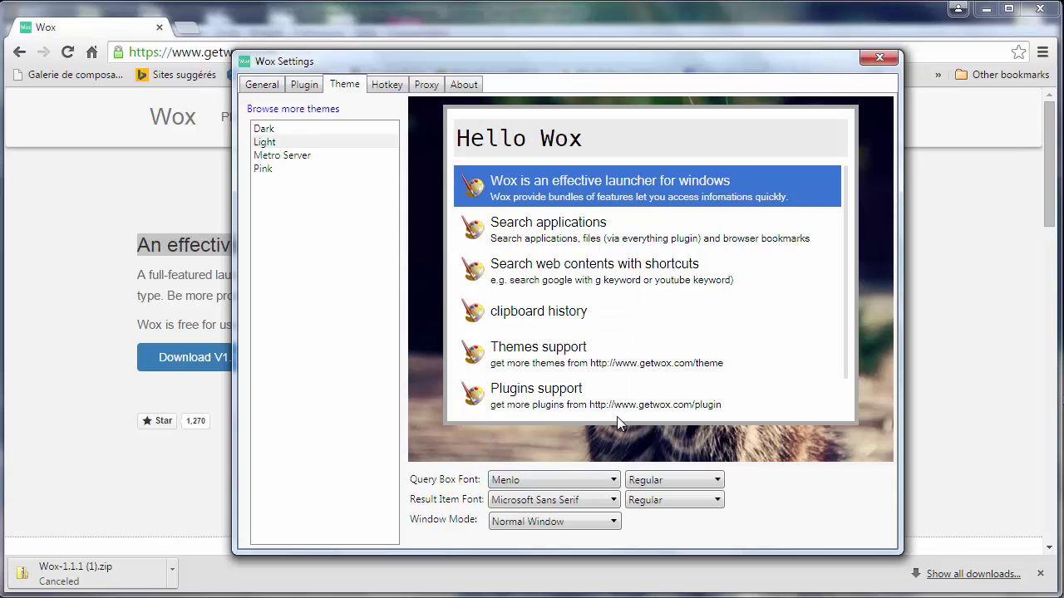
Set the Result Item Font to Menlo to match the query box.
{"action": "left_click", "coordinate": [586, 501]}
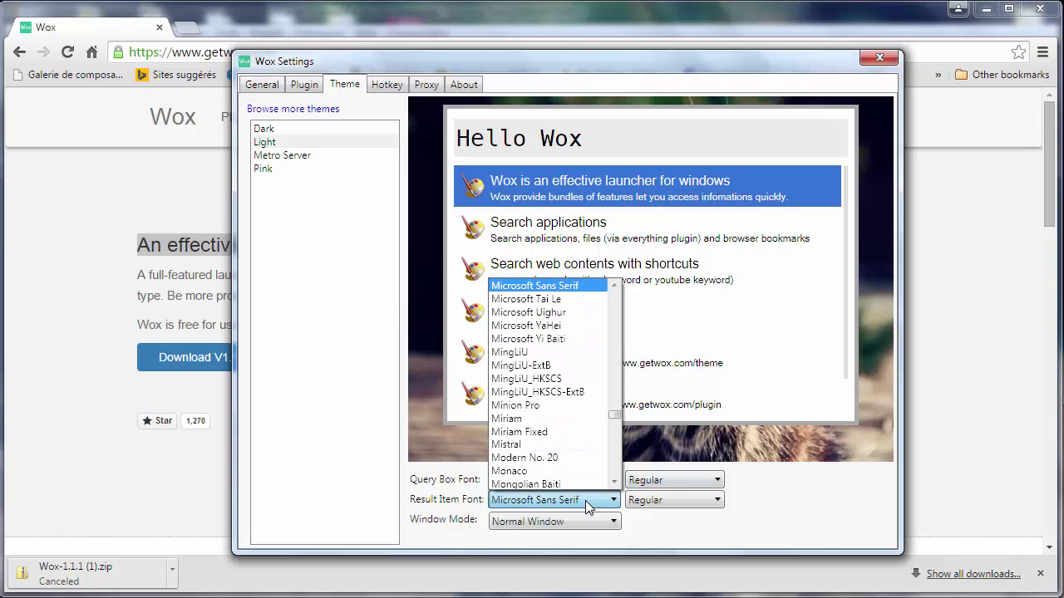
{"action": "scroll", "coordinate": [613, 411], "scroll_direction": "up", "scroll_amount": 4}
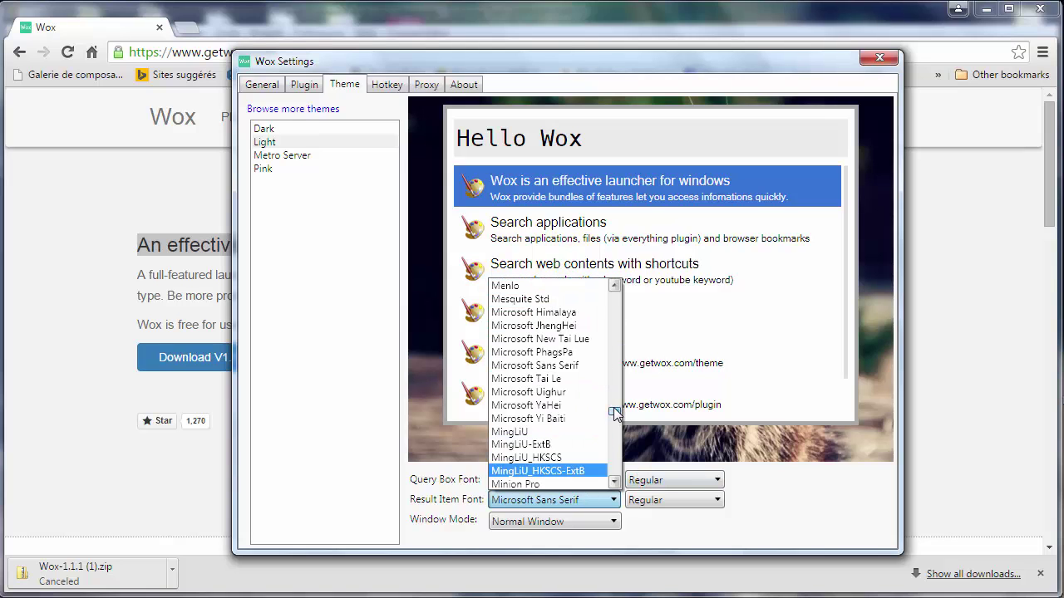
{"action": "key", "text": "Escape"}
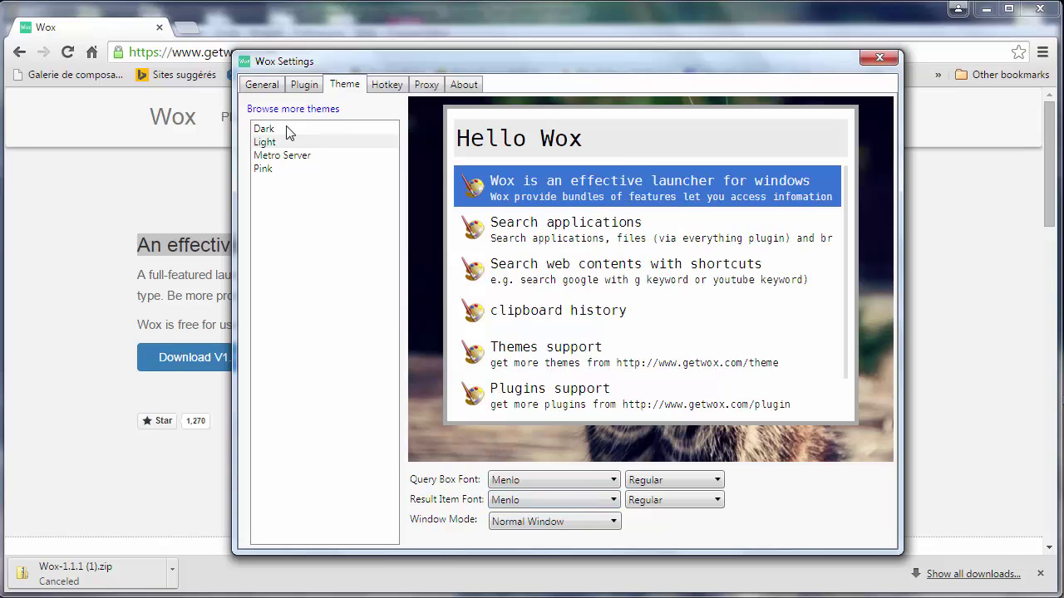
View the plugin list on the Wox website, and reopen the Wox plugin settings through the launcher.
{"action": "left_click", "coordinate": [304, 87]}
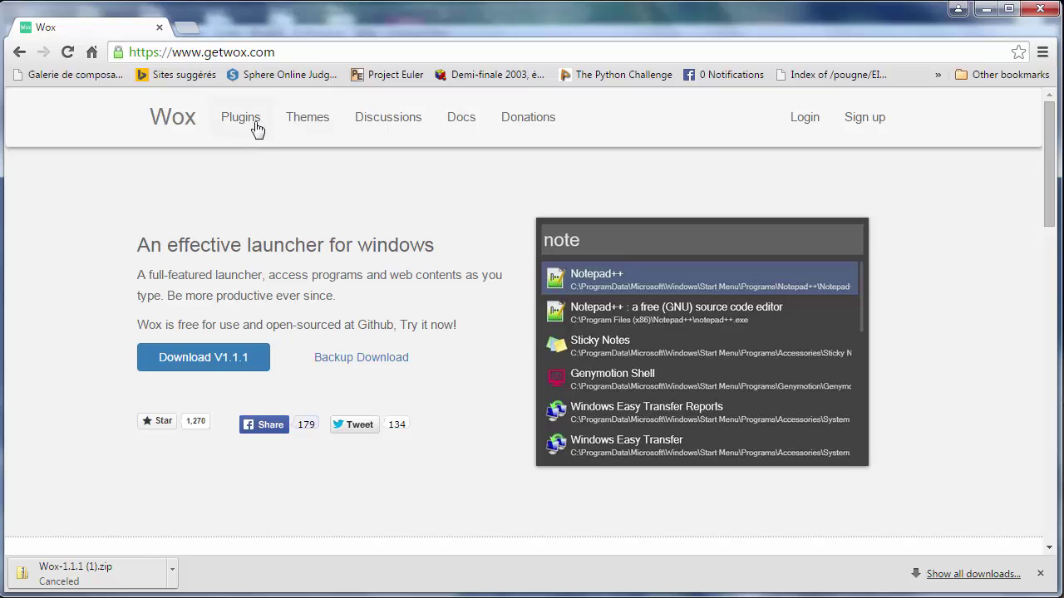
{"action": "left_click", "coordinate": [254, 129]}
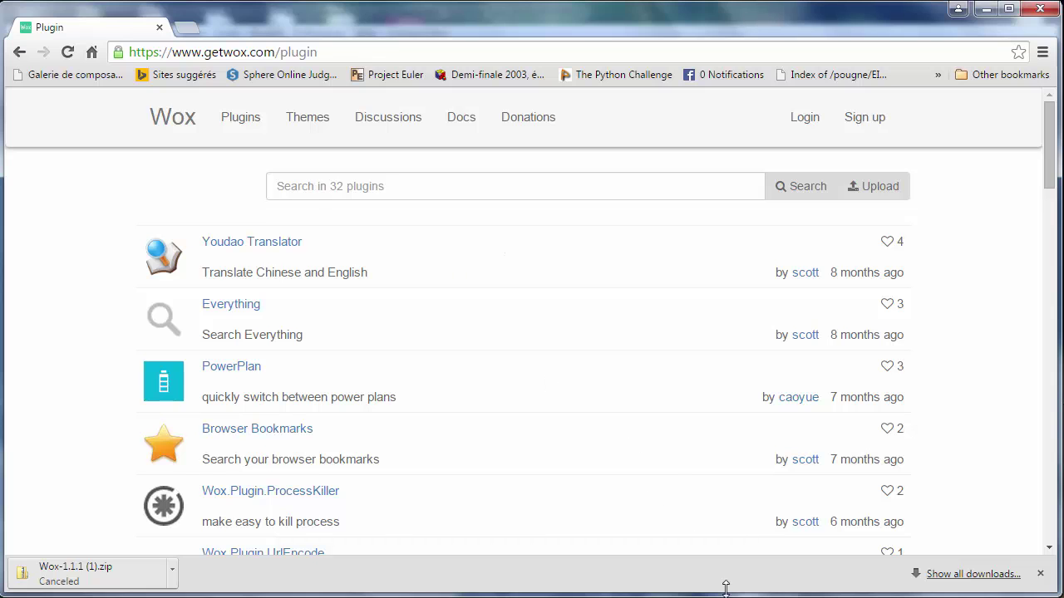
{"action": "key", "text": "alt+space"}
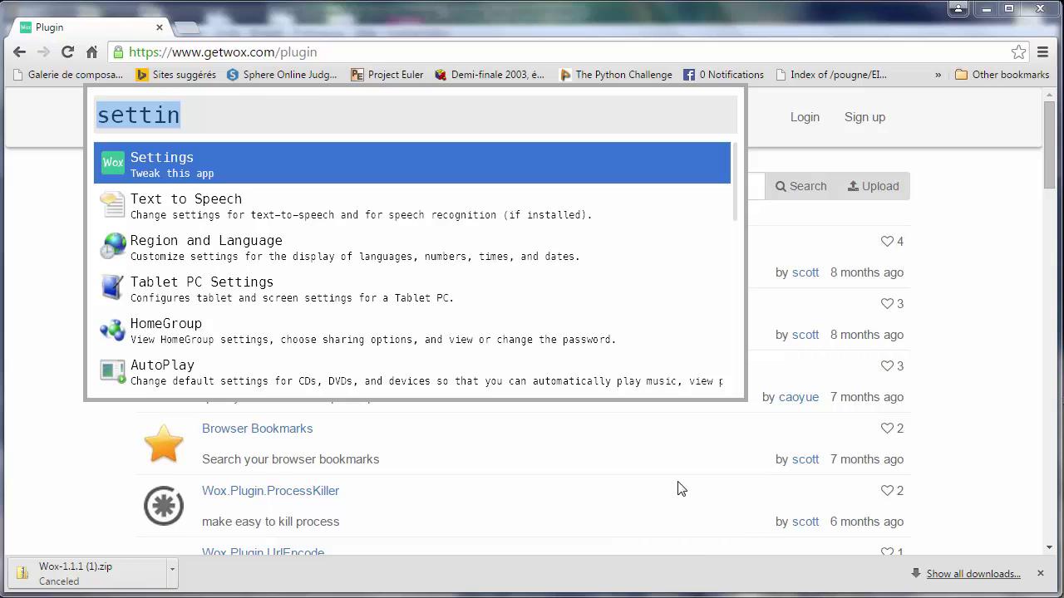
{"action": "key", "text": "Return"}
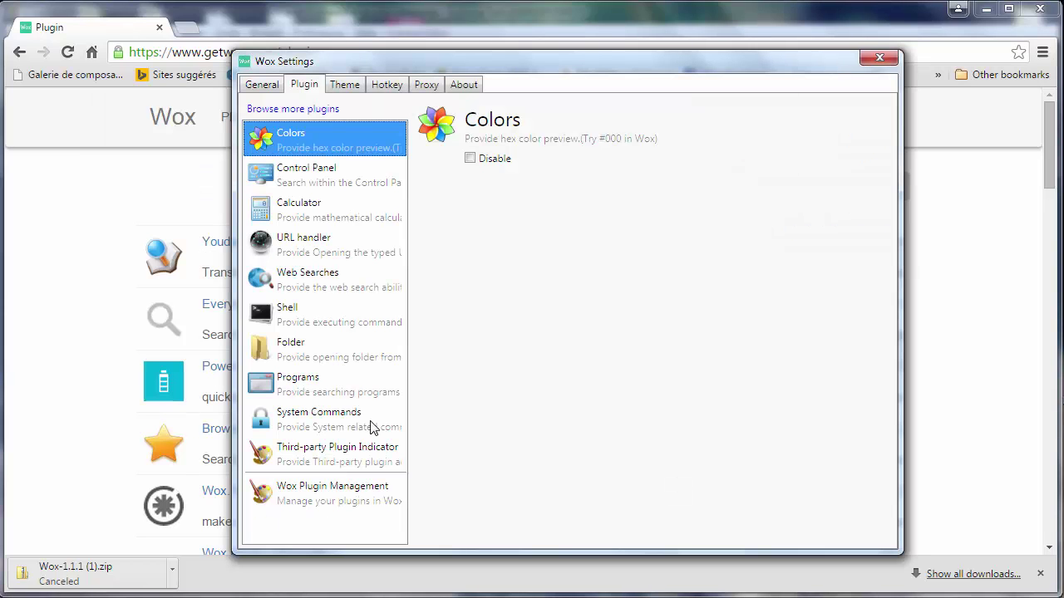
Examine the Programs plugin settings and its folder browser for adding a location, without adding one.
{"action": "left_click", "coordinate": [330, 387]}
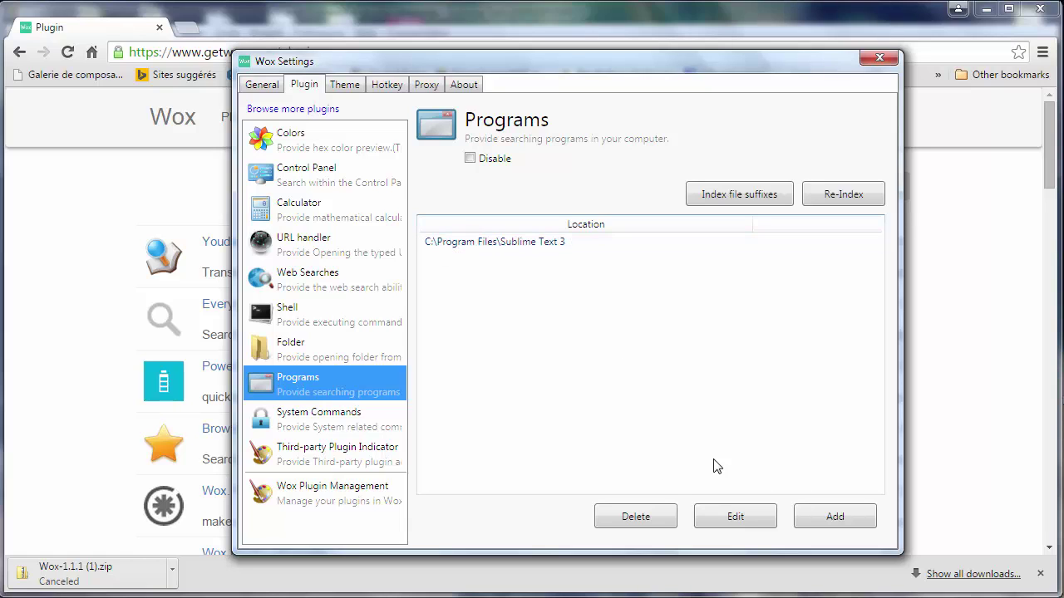
{"action": "left_click", "coordinate": [835, 518]}
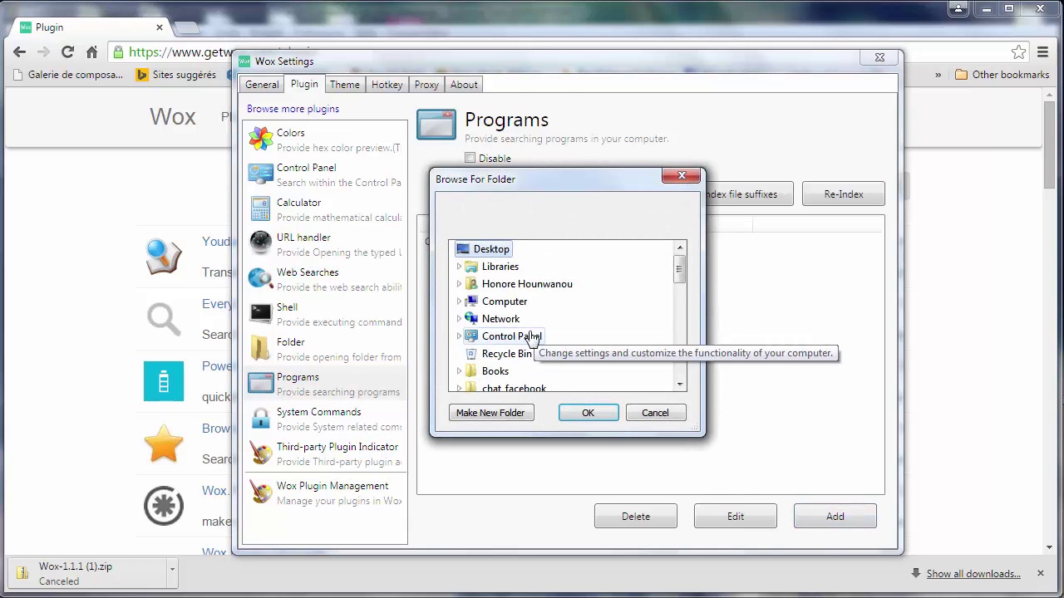
{"action": "left_click", "coordinate": [665, 414]}
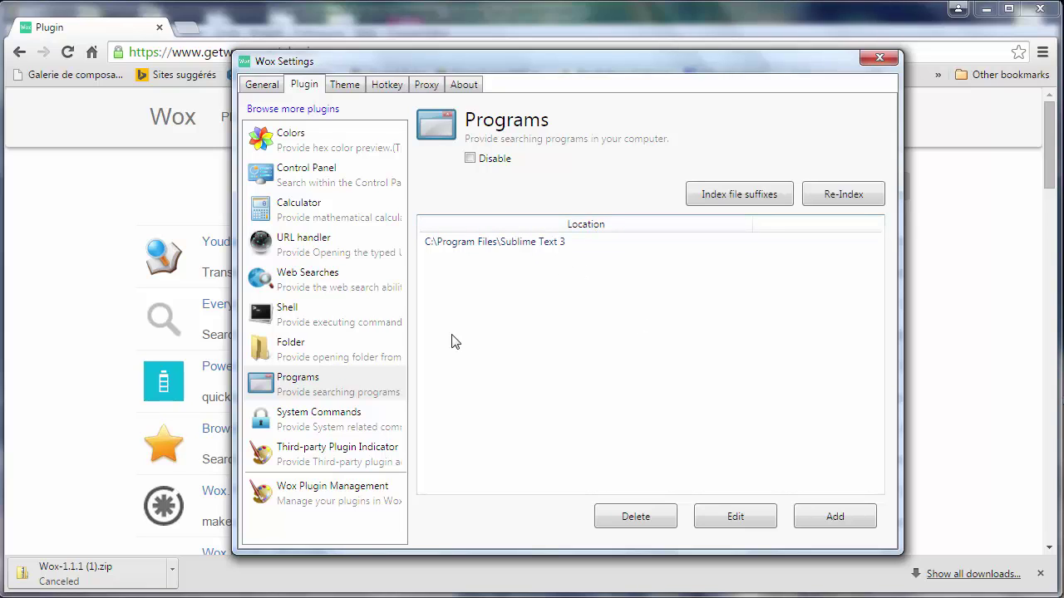
Review the Folder, System Commands, Calculator and Web Searches entries in the Wox plugin settings.
{"action": "left_click", "coordinate": [322, 351]}
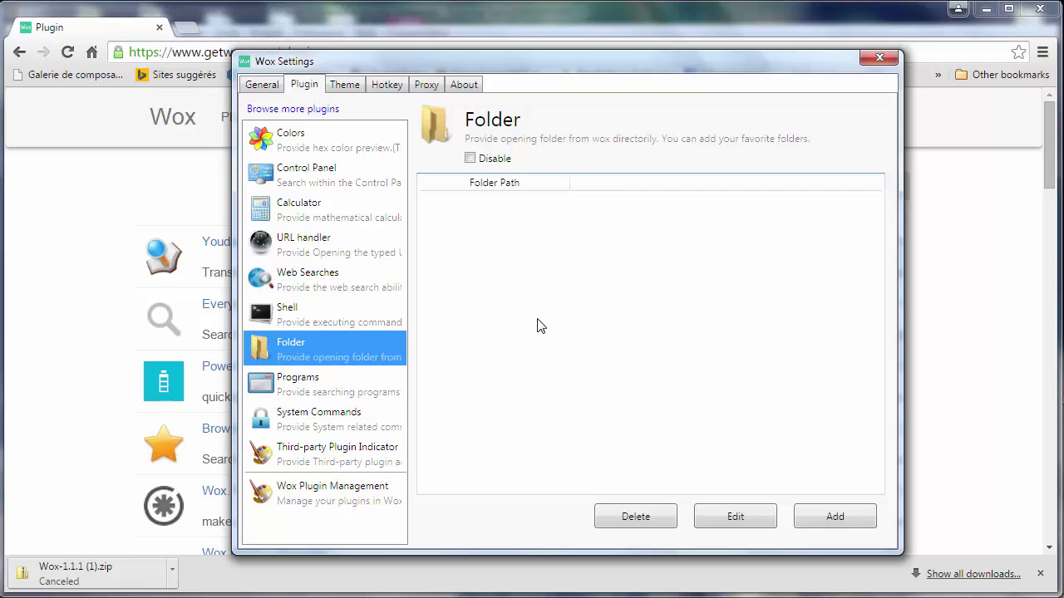
{"action": "key", "text": "alt+space"}
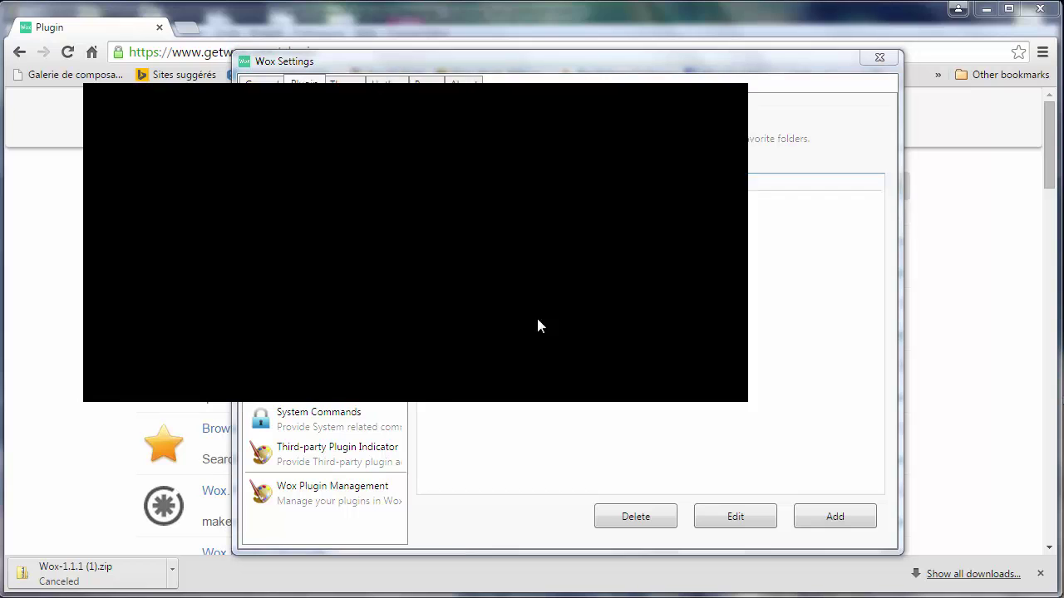
{"action": "left_click", "coordinate": [831, 273]}
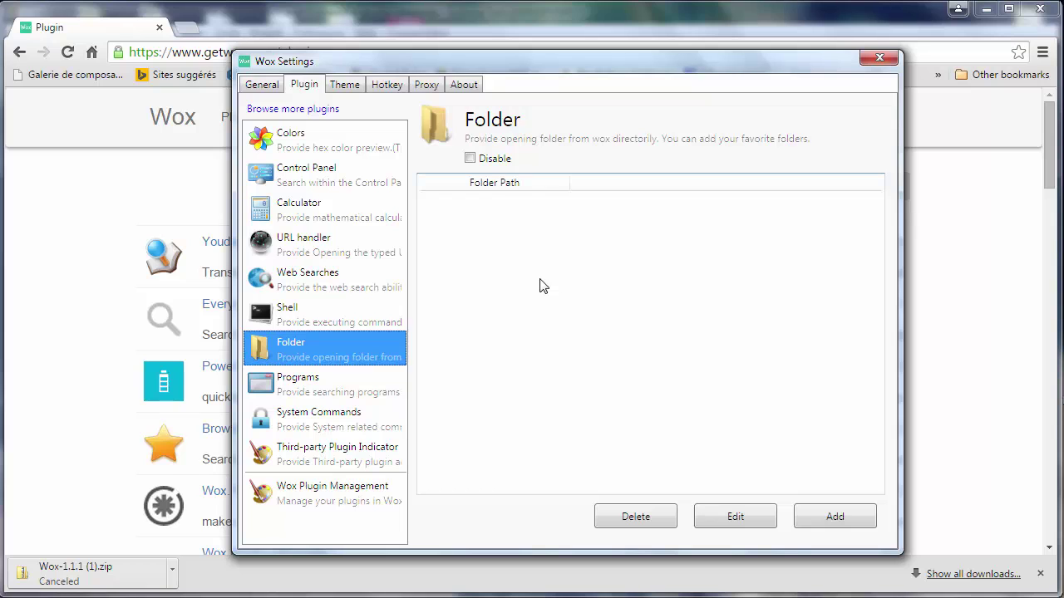
{"action": "left_click", "coordinate": [316, 463]}
{"action": "left_click", "coordinate": [321, 420]}
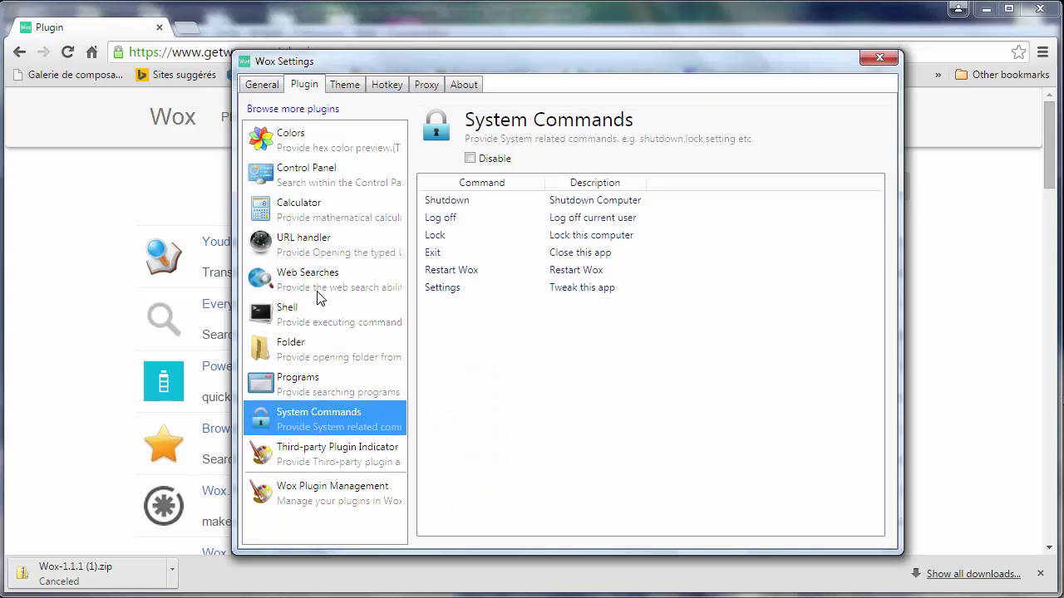
{"action": "left_click", "coordinate": [320, 297]}
{"action": "left_click", "coordinate": [335, 217]}
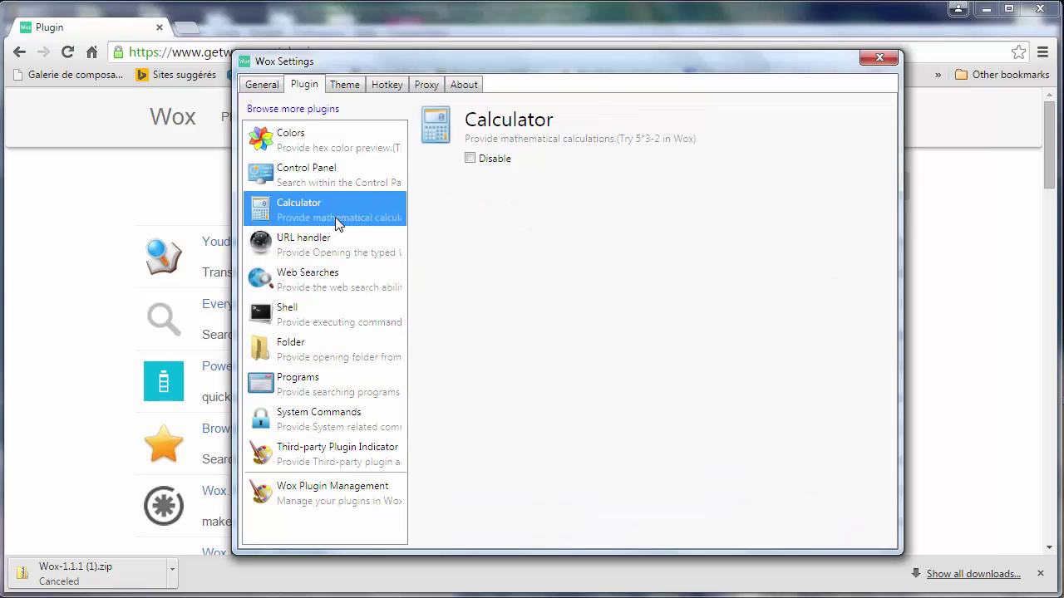
{"action": "left_click", "coordinate": [295, 287]}
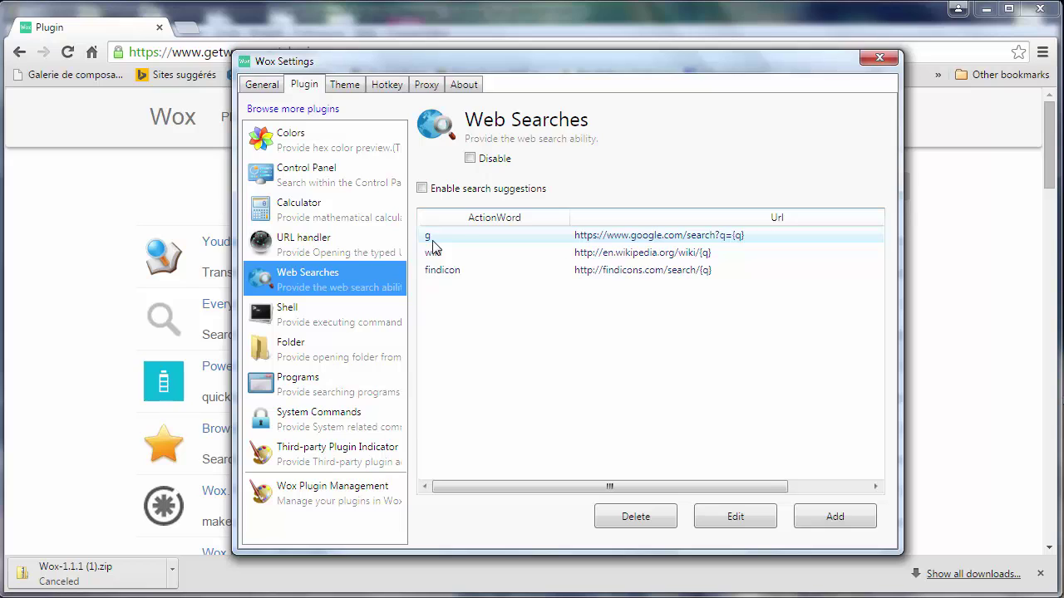
Try the web search action words g and wiki in the Wox launcher, and return to the Web Searches settings.
{"action": "key", "text": "alt+space"}
{"action": "type", "text": "g"}
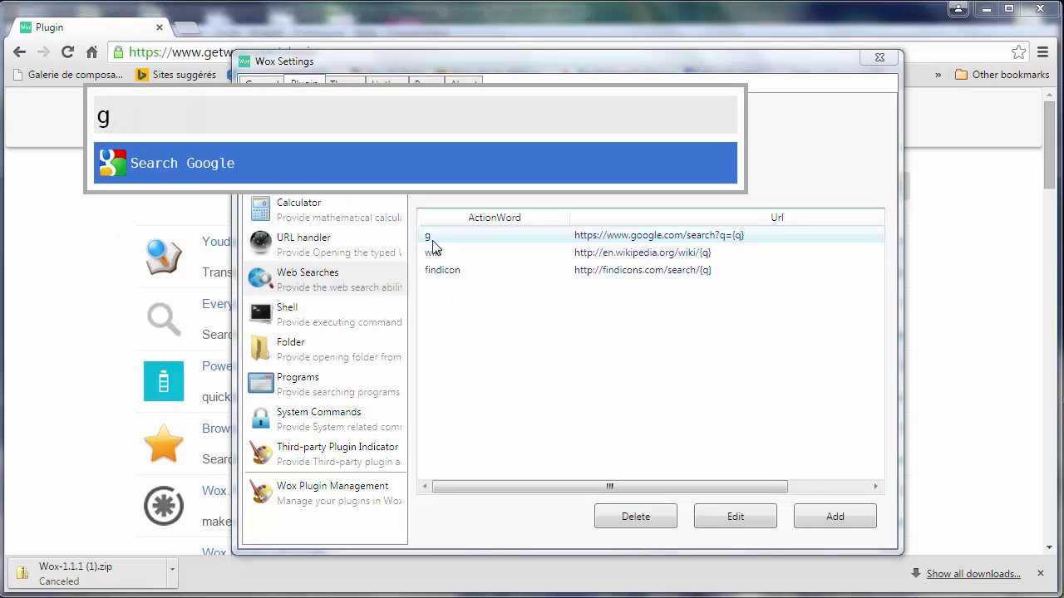
{"action": "key", "text": "BackSpace"}
{"action": "key", "text": "BackSpace"}
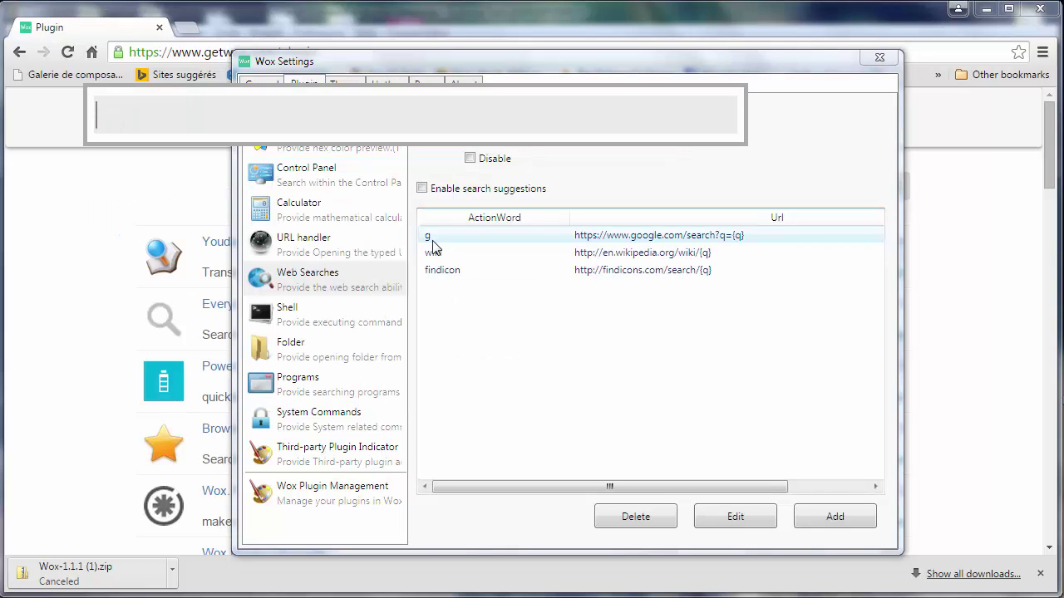
{"action": "type", "text": "wik"}
{"action": "key", "text": "BackSpace"}
{"action": "key", "text": "BackSpace"}
{"action": "type", "text": "iki"}
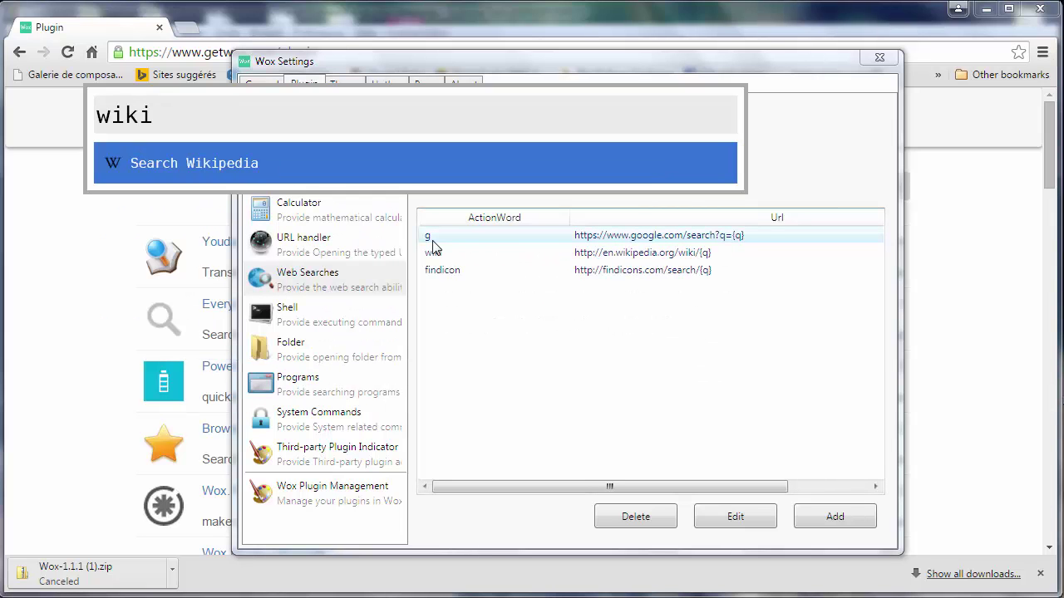
{"action": "left_click", "coordinate": [483, 292]}
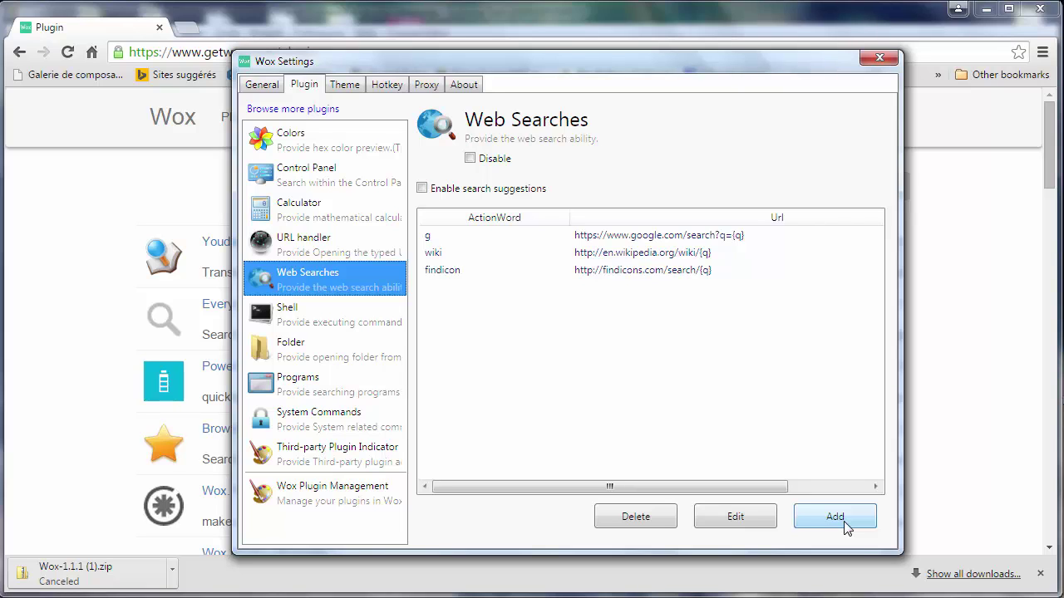
Switch to the browser and open the English version of the Wox documentation from the Wox website.
{"action": "left_click", "coordinate": [50, 357]}
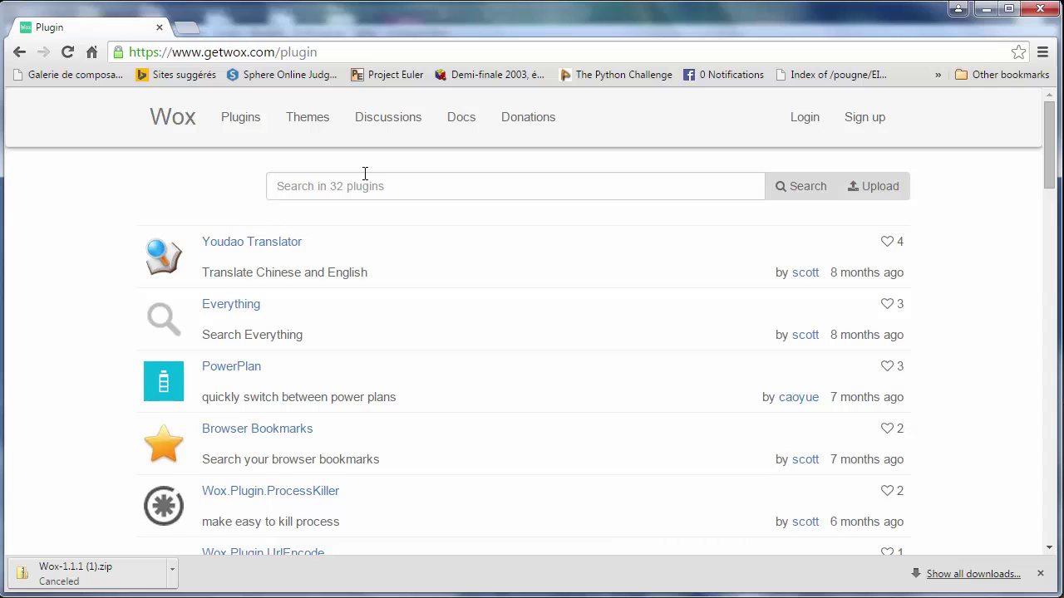
{"action": "left_click", "coordinate": [471, 125]}
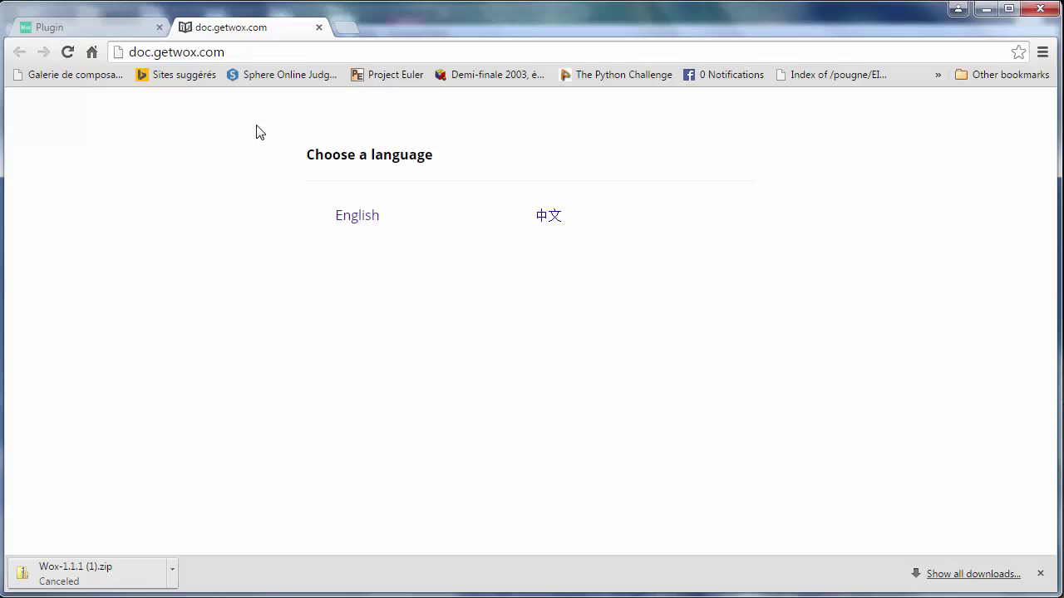
{"action": "left_click", "coordinate": [356, 218]}
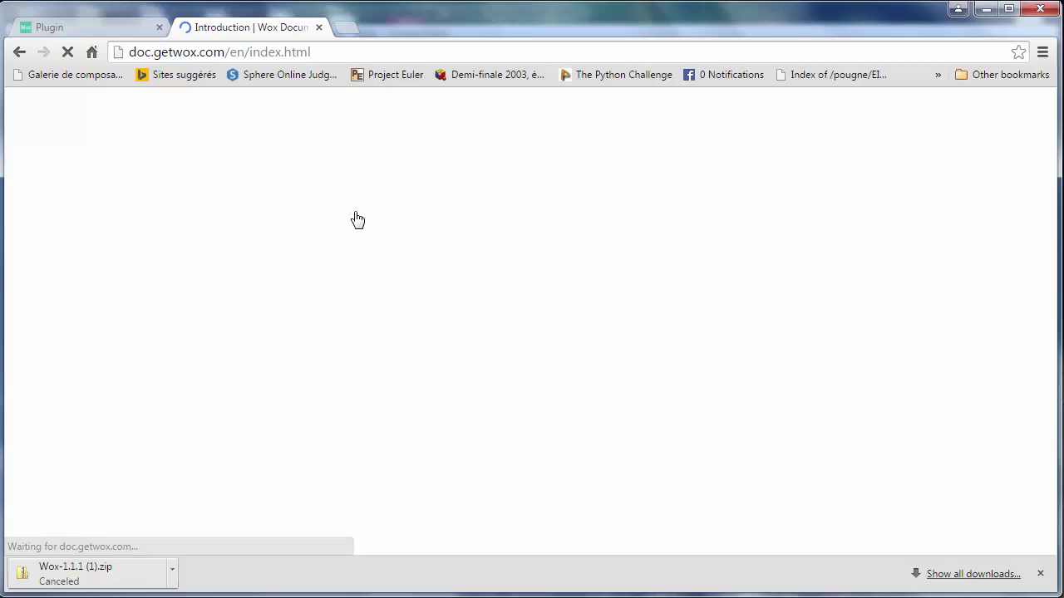